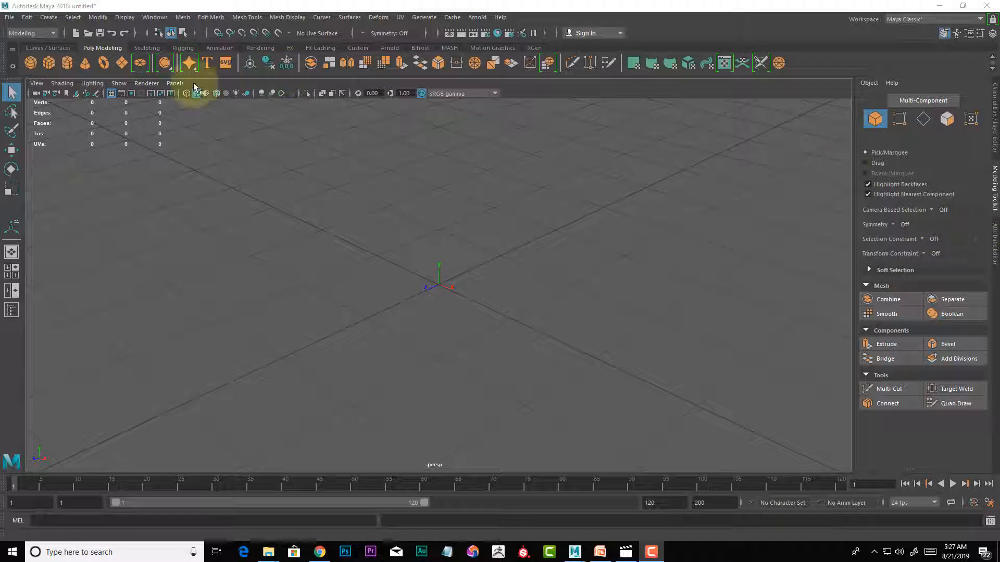
- Create a polygon cube and apply a planar UV projection to it from the camera, fitted to the bounding box
click(56, 67)
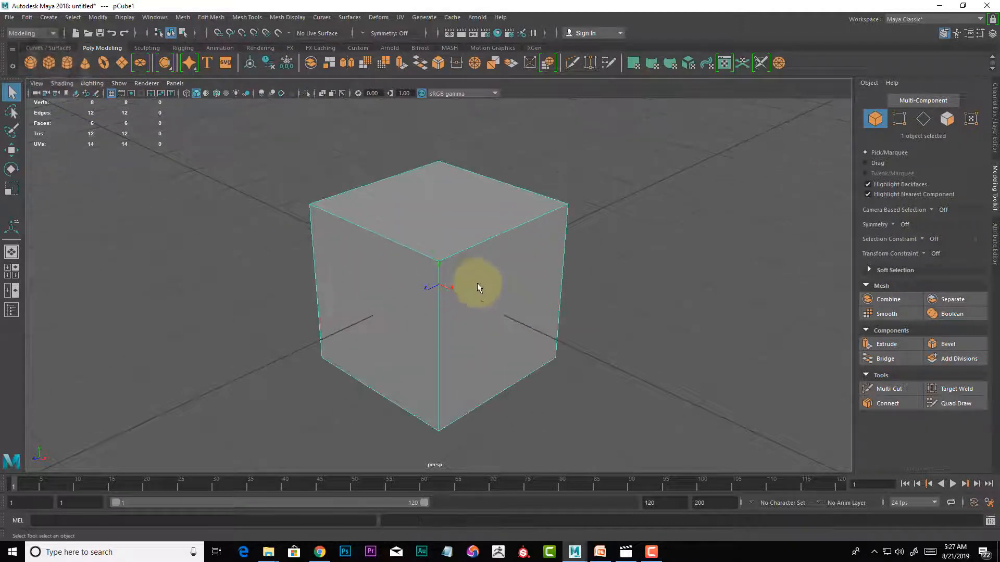
click(399, 17)
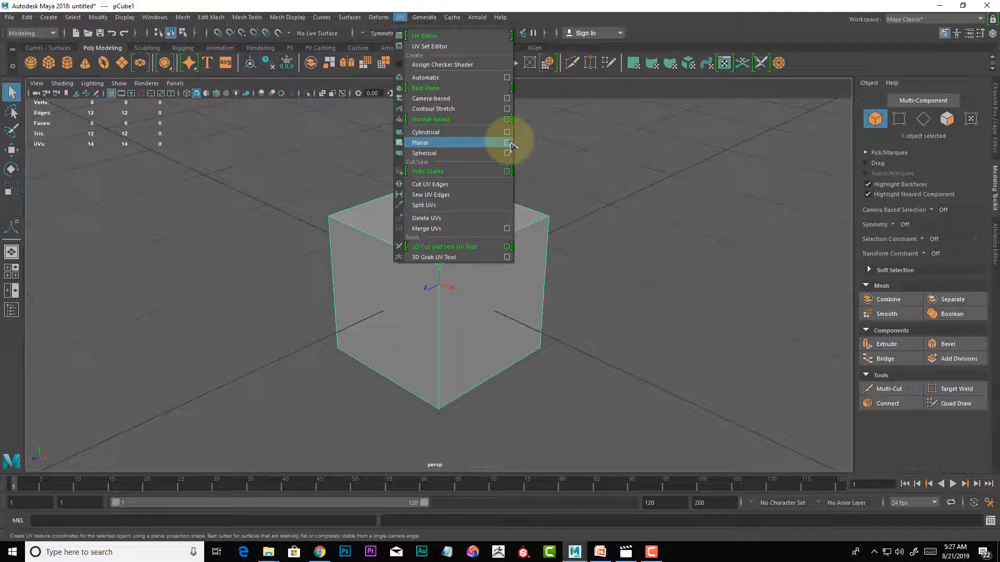
click(510, 146)
drag(223, 11, 672, 24)
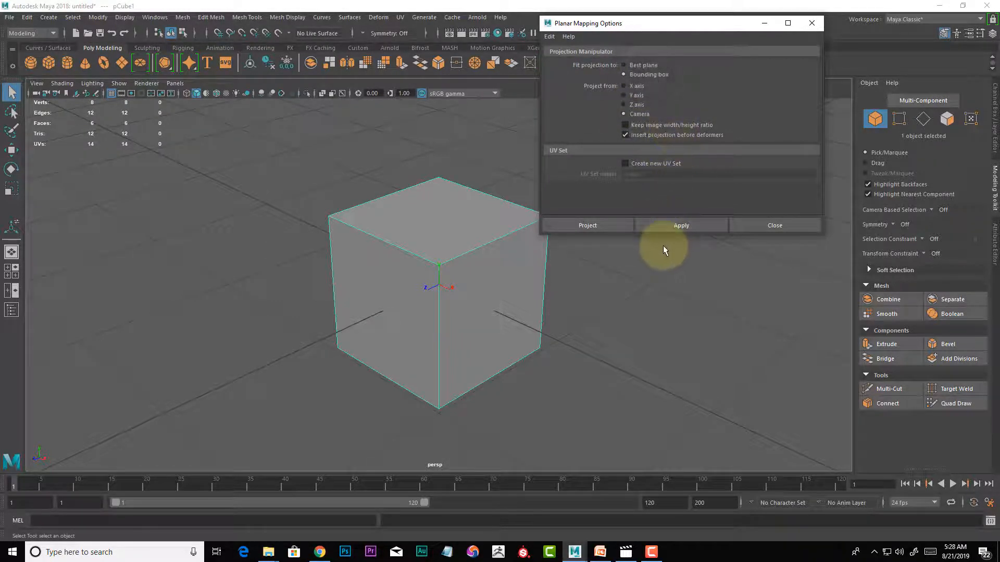
click(676, 226)
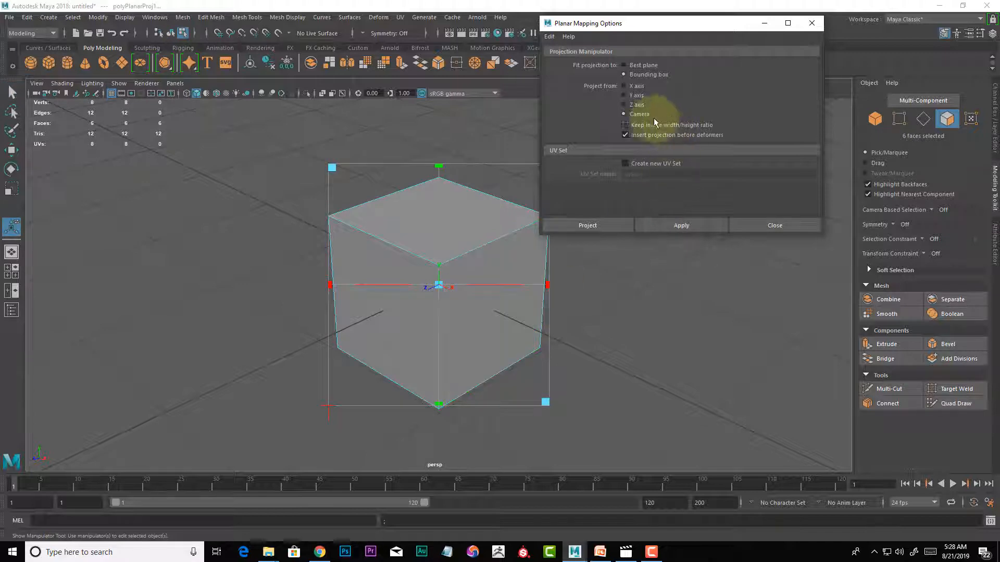
click(802, 22)
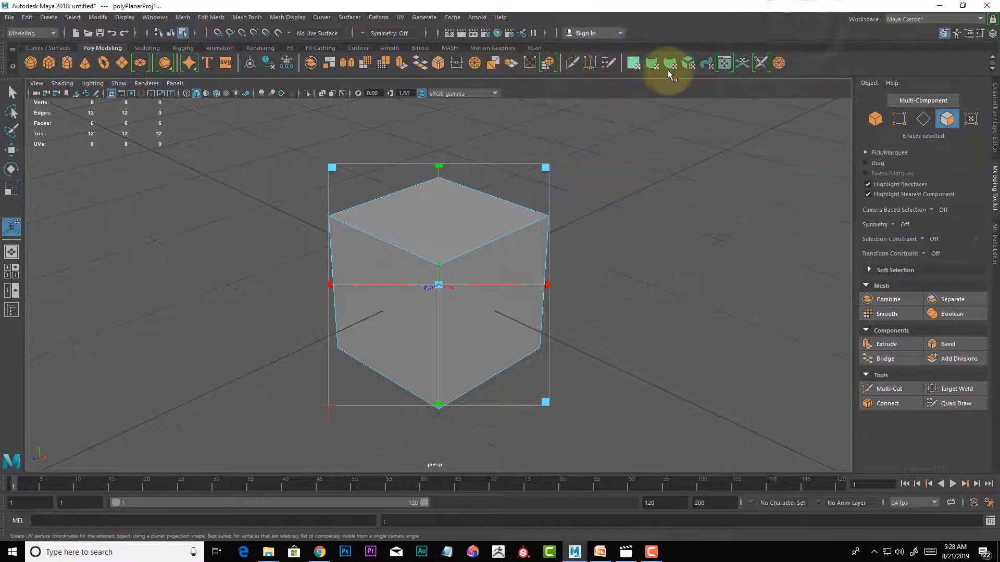
- Open the UV Editor beside the cube and frame both the model and its projected UV layout
click(727, 63)
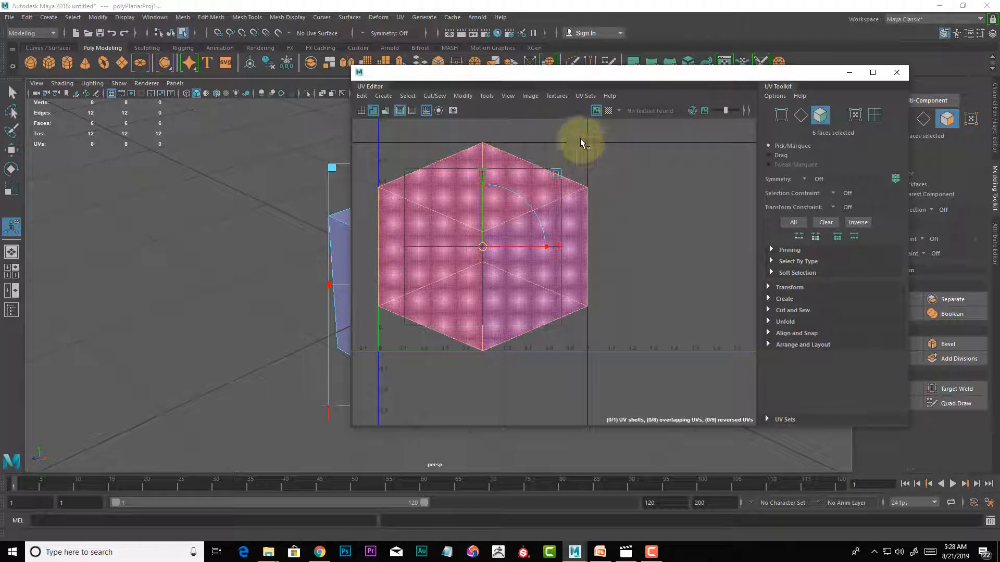
drag(566, 72, 710, 64)
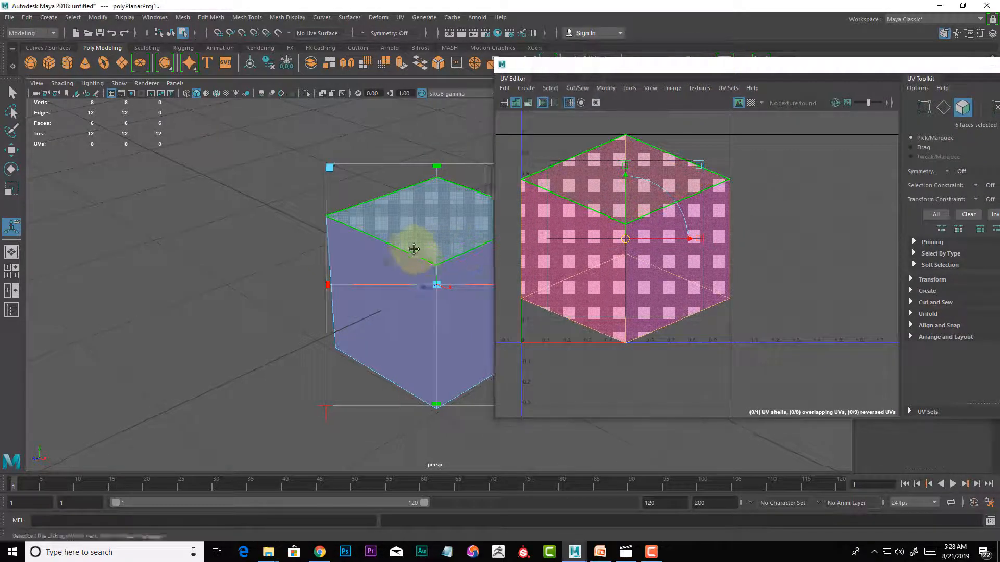
alt+middle_drag(414, 249, 342, 230)
alt+middle_drag(542, 261, 656, 237)
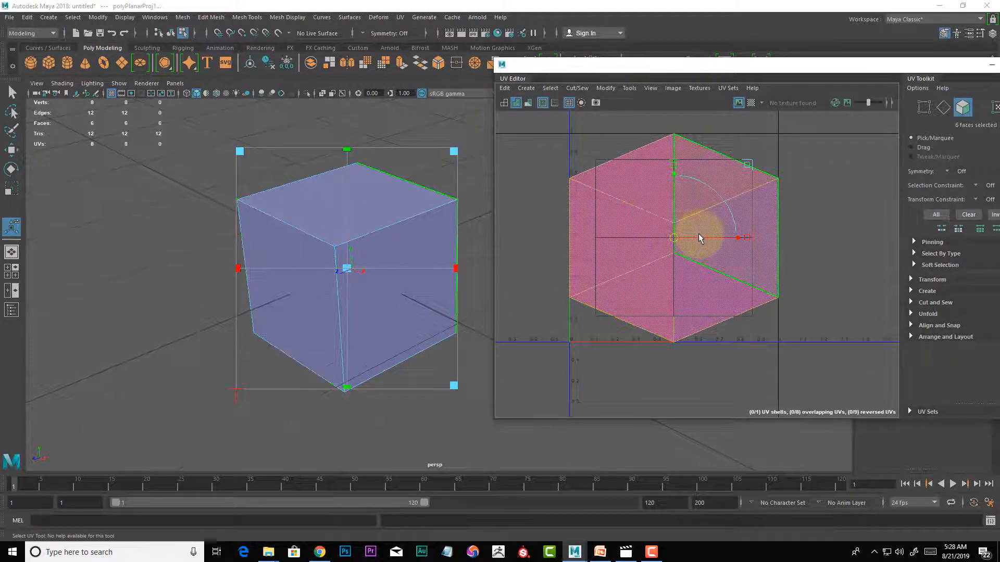
- Cut the UVs along nine cube edges, leaving a strip of four connected faces and two separate end faces
right_drag(697, 224, 696, 195)
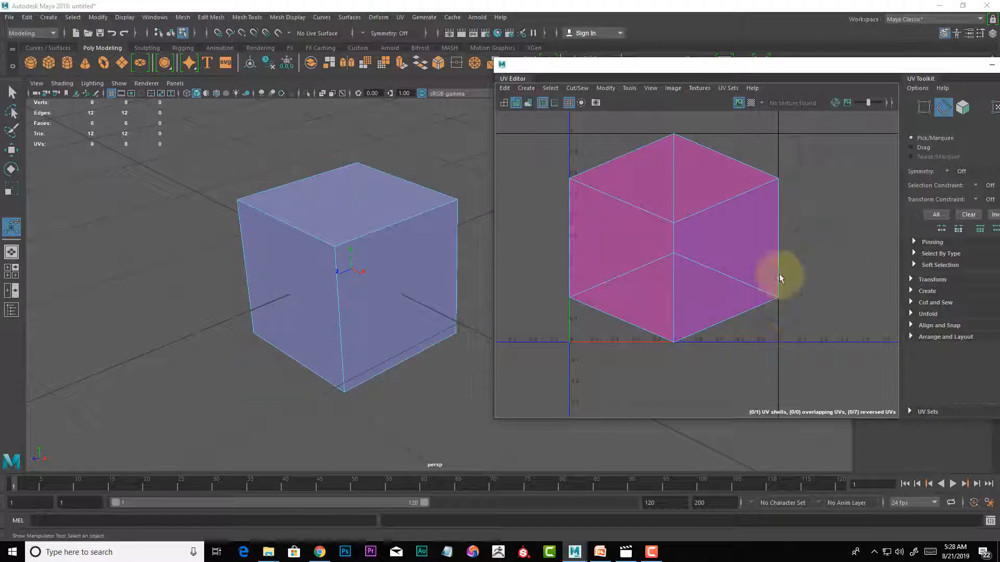
click(729, 320)
shift+click(711, 218)
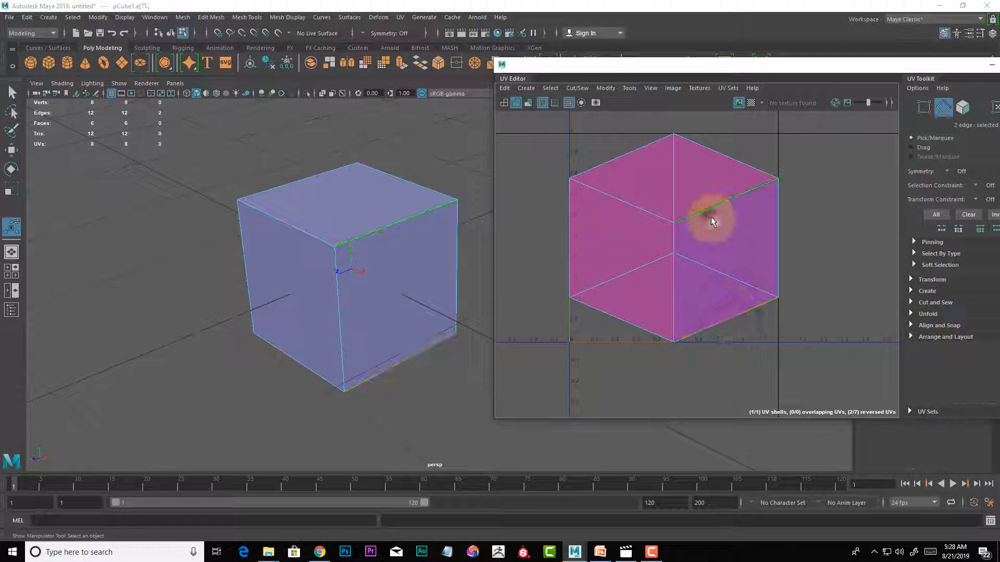
shift+click(626, 158)
shift+click(650, 254)
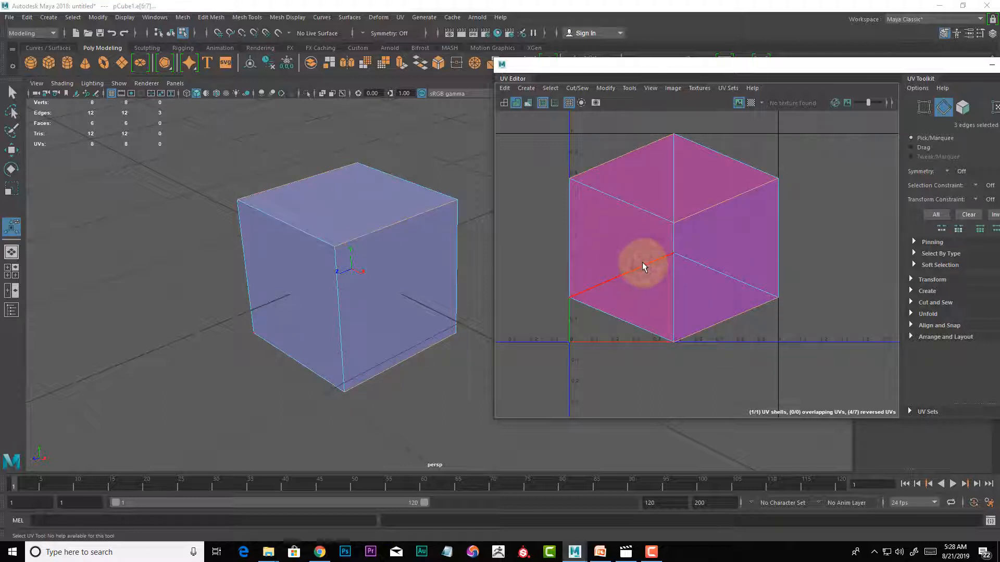
shift+click(717, 269)
shift+click(778, 261)
shift+click(674, 280)
shift+click(570, 257)
shift+click(672, 197)
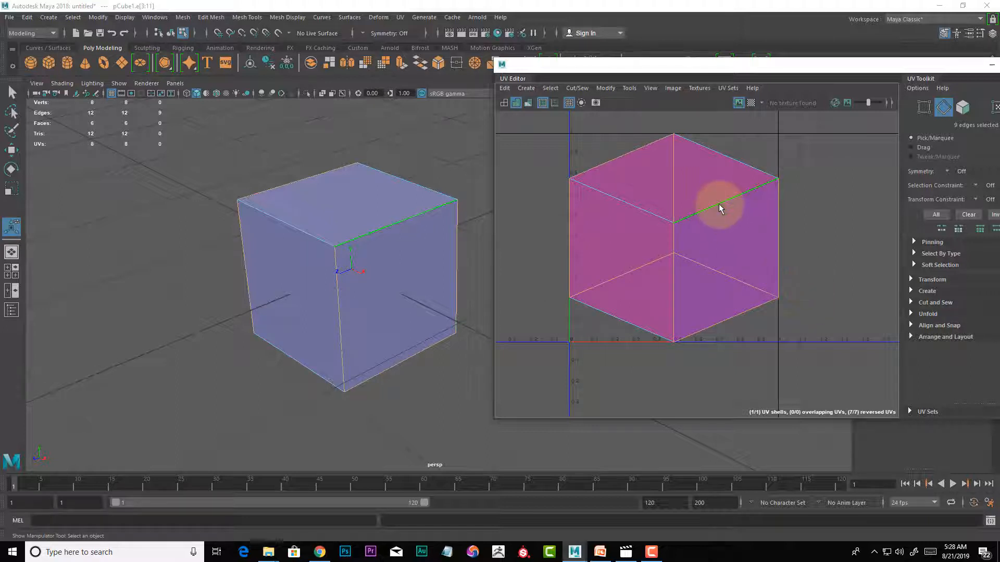
right_click(680, 185)
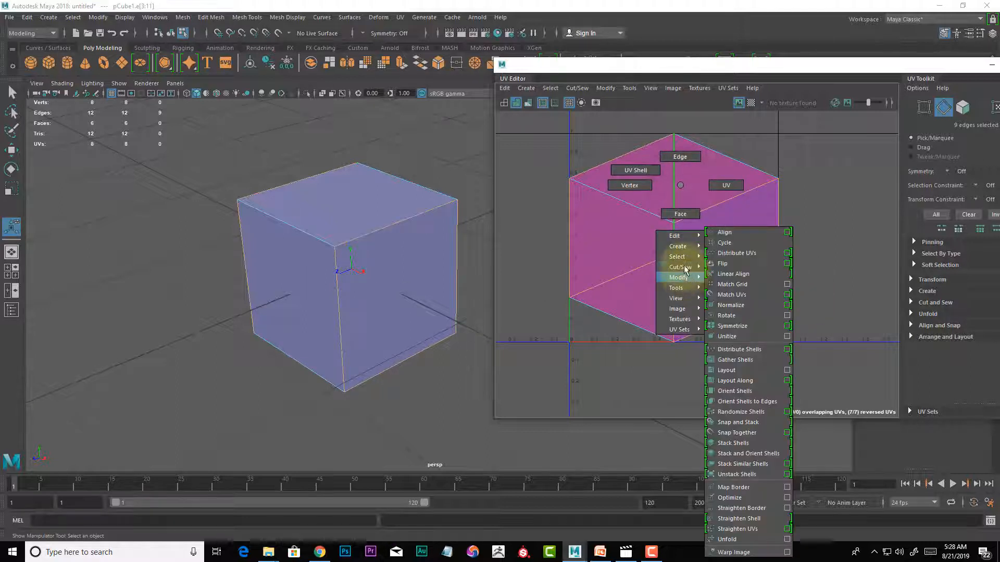
mouse_move(680, 267)
click(750, 304)
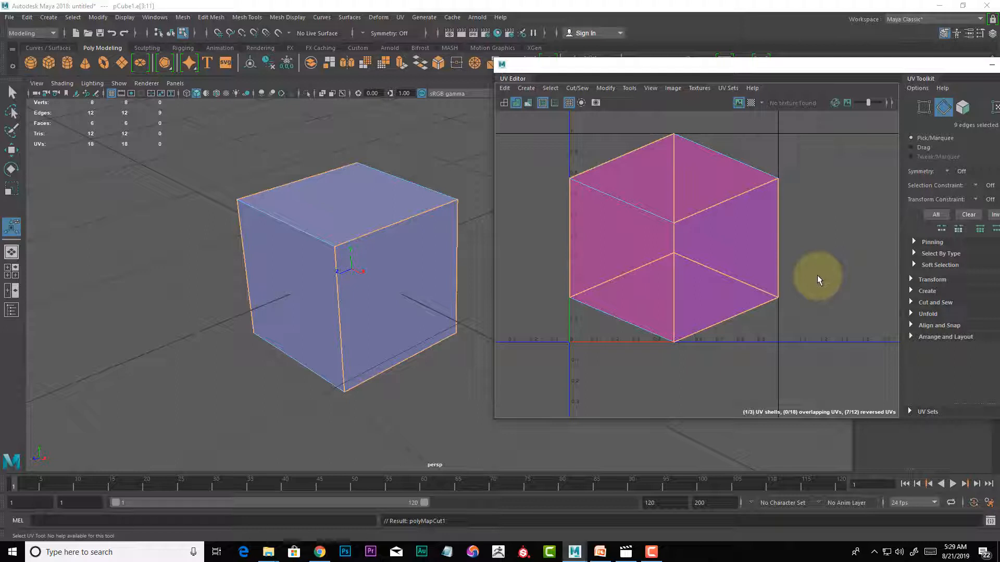
- Unfold the cut UV shells of the cube
click(606, 88)
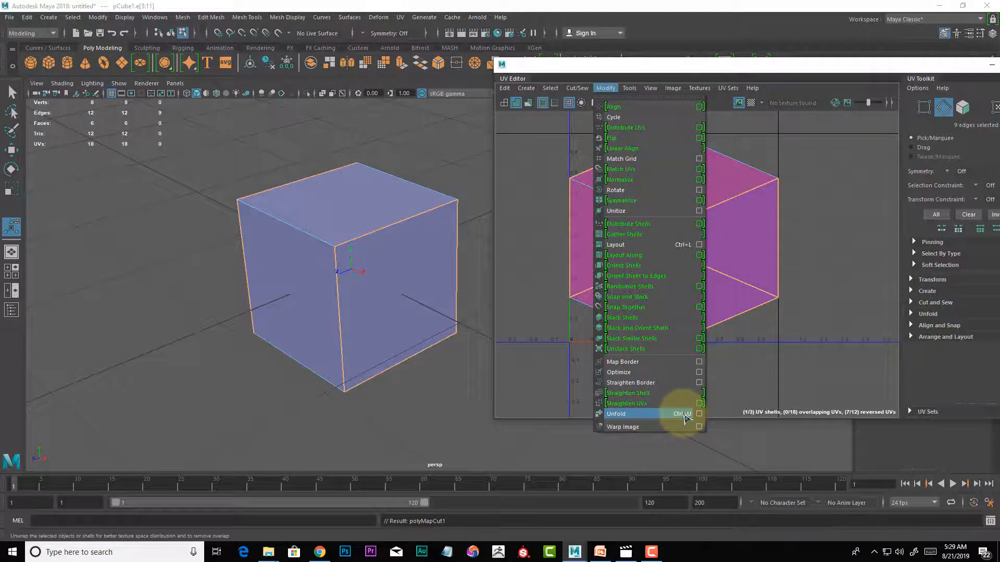
click(671, 416)
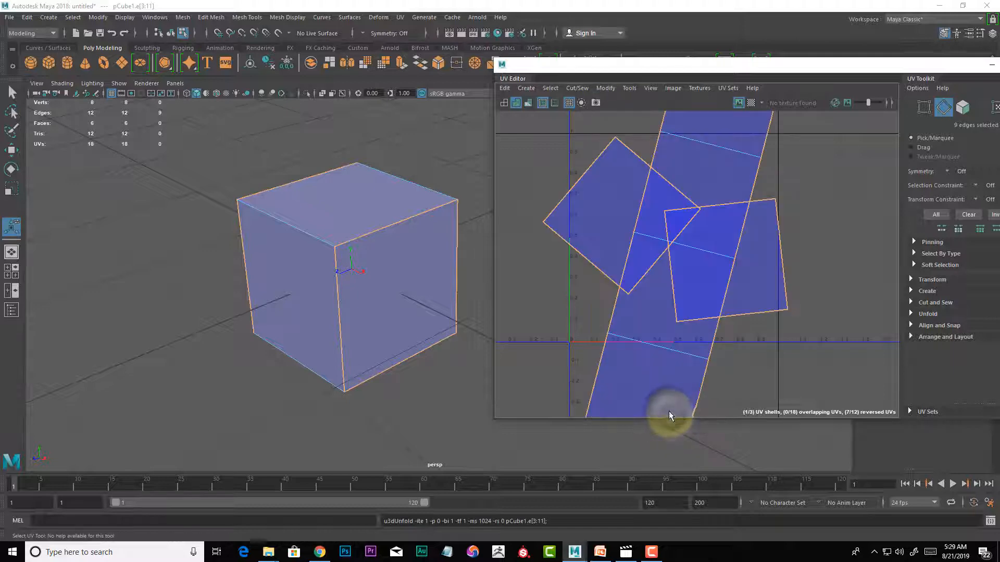
scroll(746, 280, down, 5)
scroll(742, 298, up, 2)
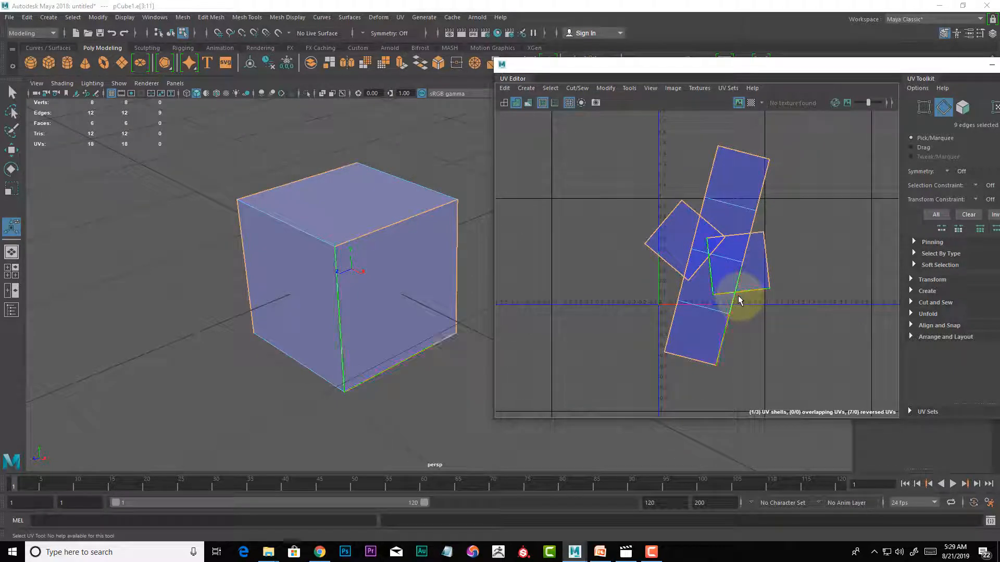
- Move the single-face UV shell on the left clear of the four-face strip in UV shell mode
key(w)
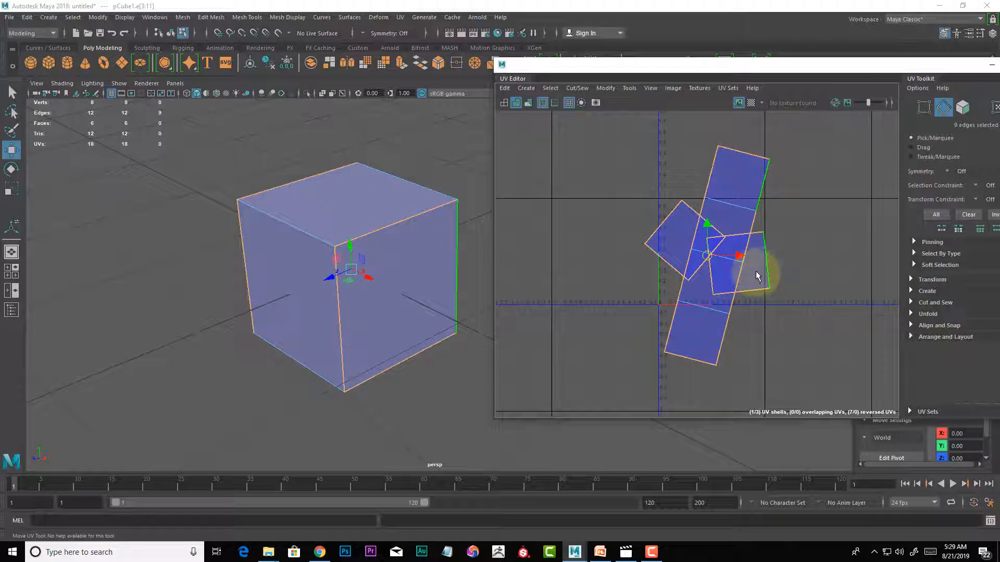
click(765, 267)
right_drag(768, 267, 862, 283)
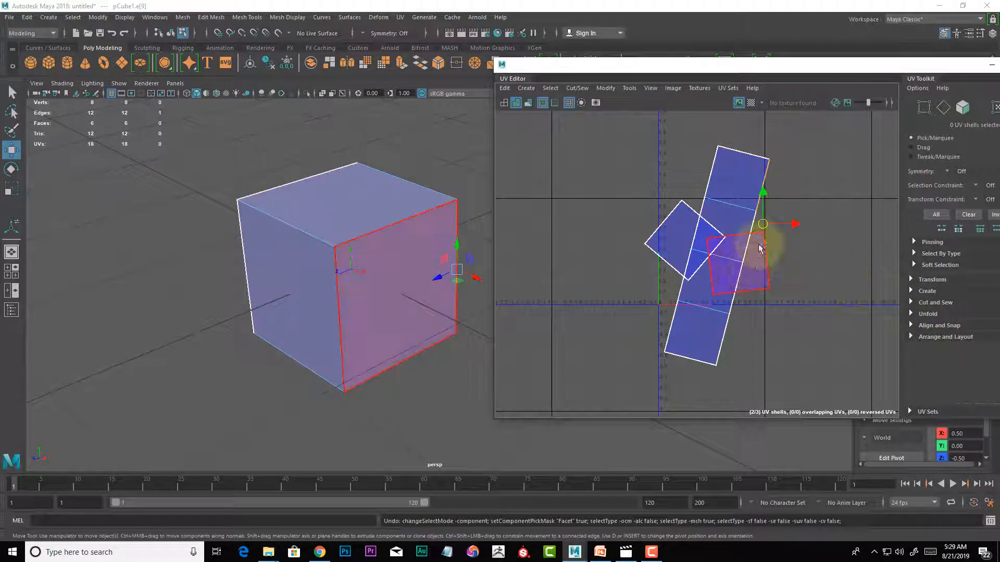
click(772, 229)
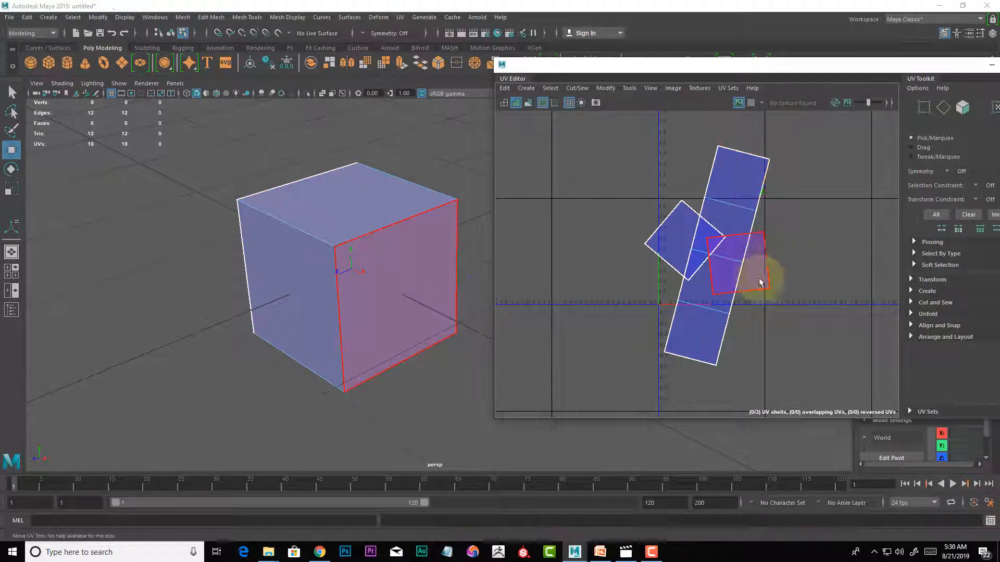
right_click(748, 268)
right_drag(749, 271, 707, 255)
click(661, 231)
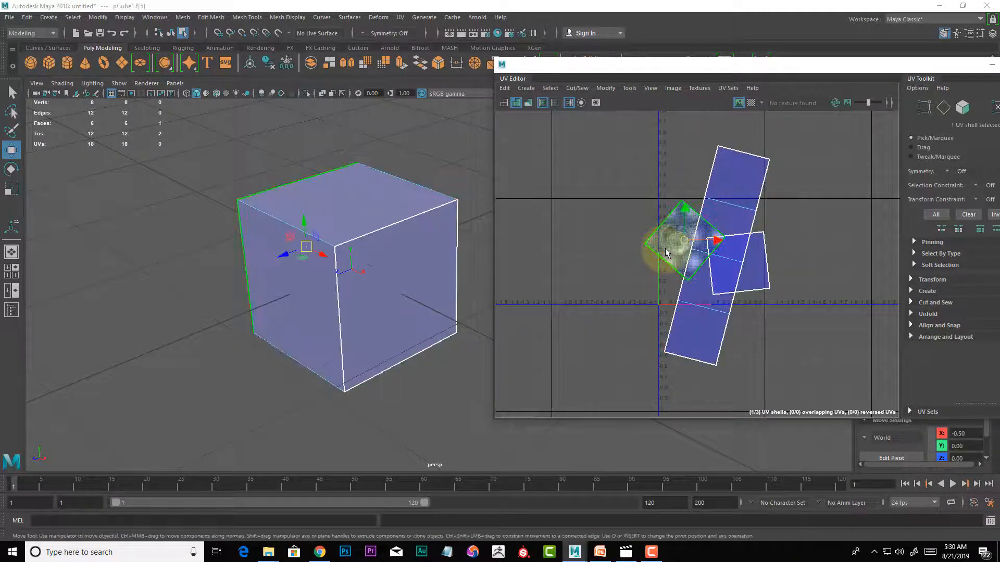
drag(649, 247, 606, 250)
- Move the four-face strip and the remaining square UV shell apart, placing the square to the right of the strip
click(735, 263)
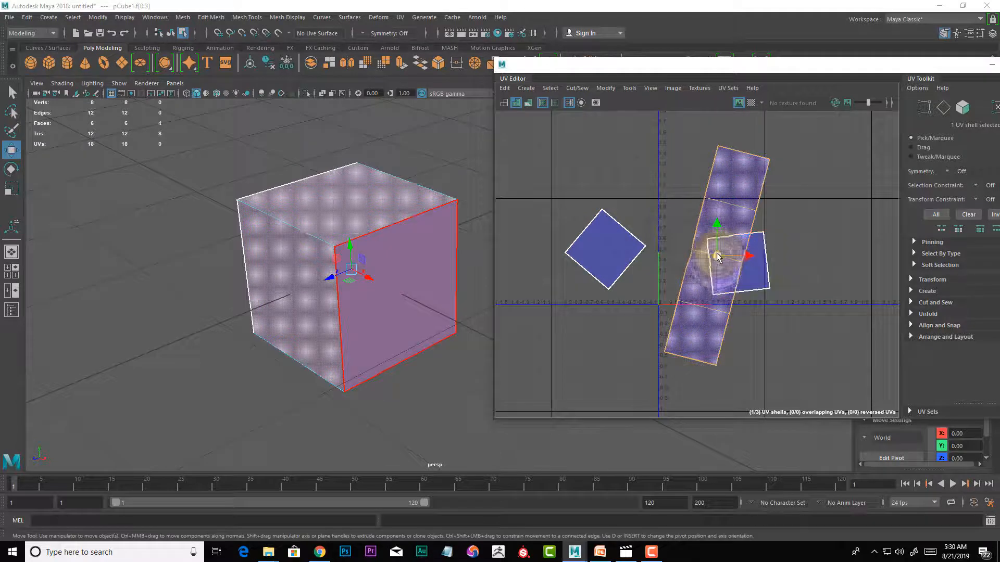
drag(716, 255, 786, 262)
click(736, 262)
scroll(770, 266, down, 2)
scroll(767, 277, up, 1)
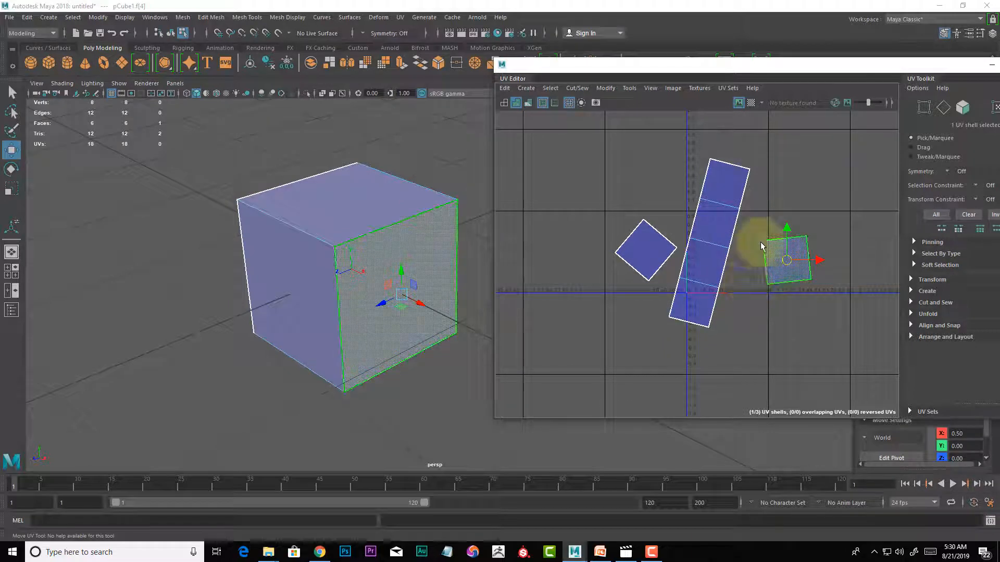
- Move and sew the left square shell onto the matching left edge of the strip's third face from the top
right_click(692, 255)
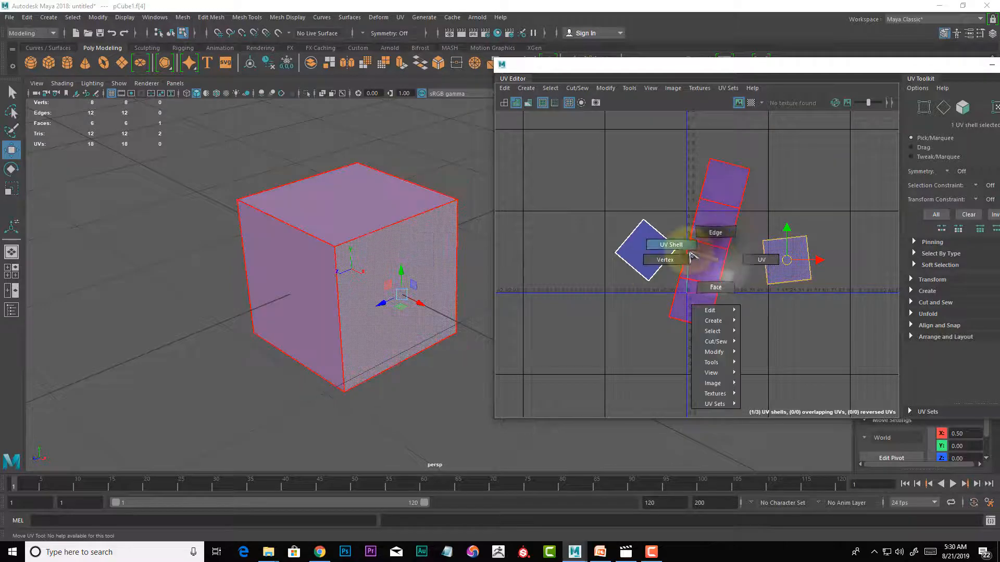
click(711, 232)
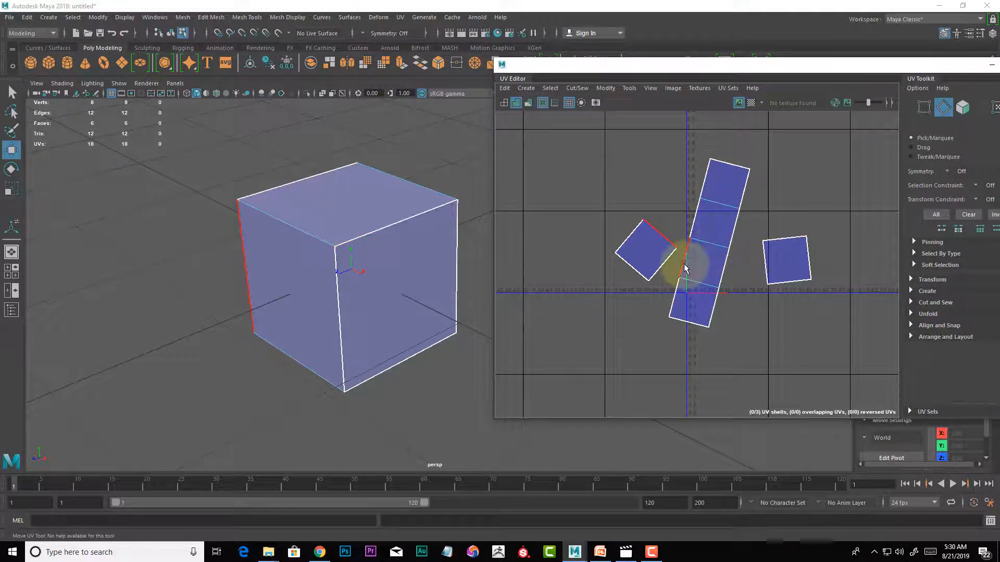
click(684, 267)
right_drag(684, 268, 740, 428)
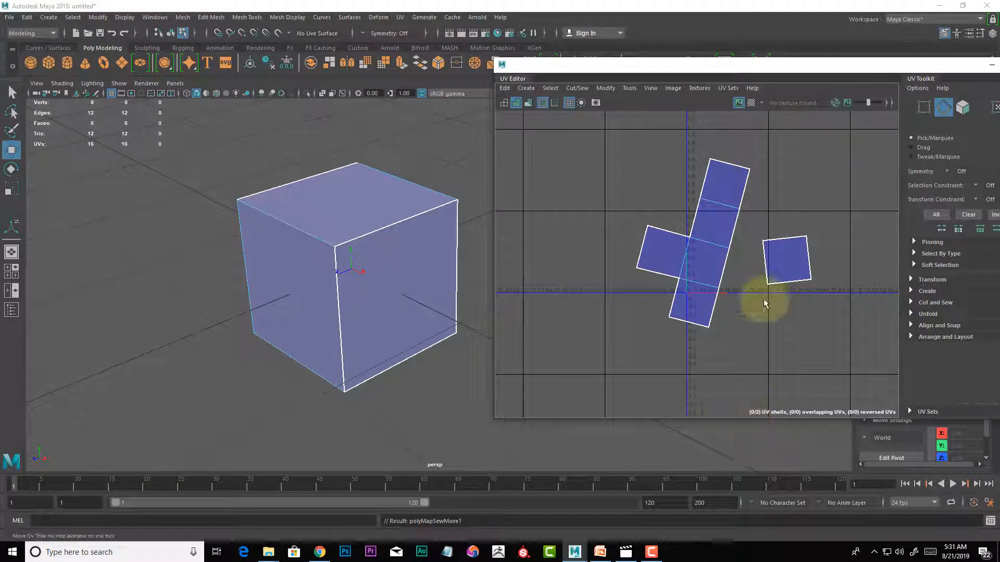
- Check in edge mode which edge the loose right square shares with the strip's third face from the top
right_drag(775, 257, 841, 279)
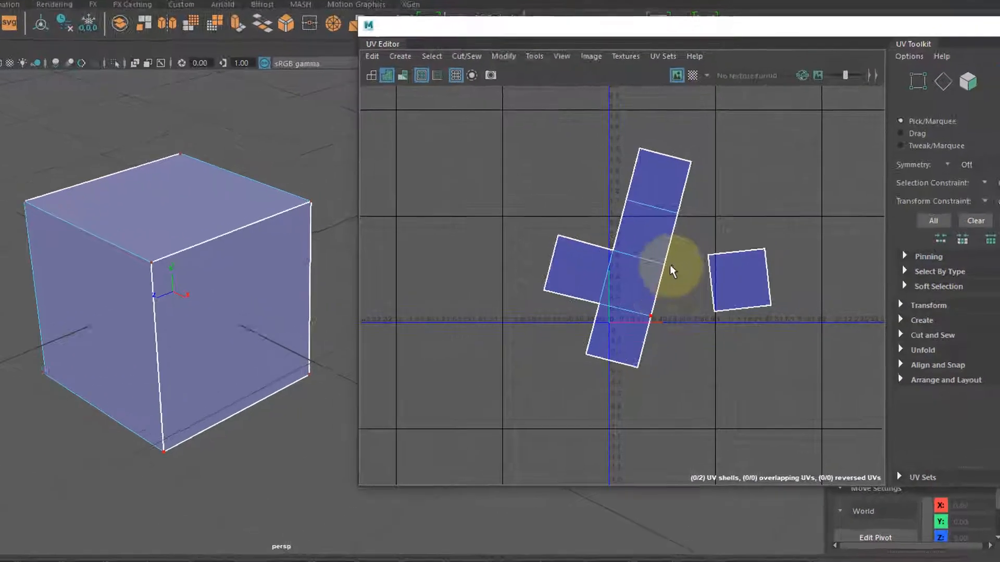
right_drag(735, 223, 742, 200)
right_drag(598, 208, 593, 201)
click(578, 268)
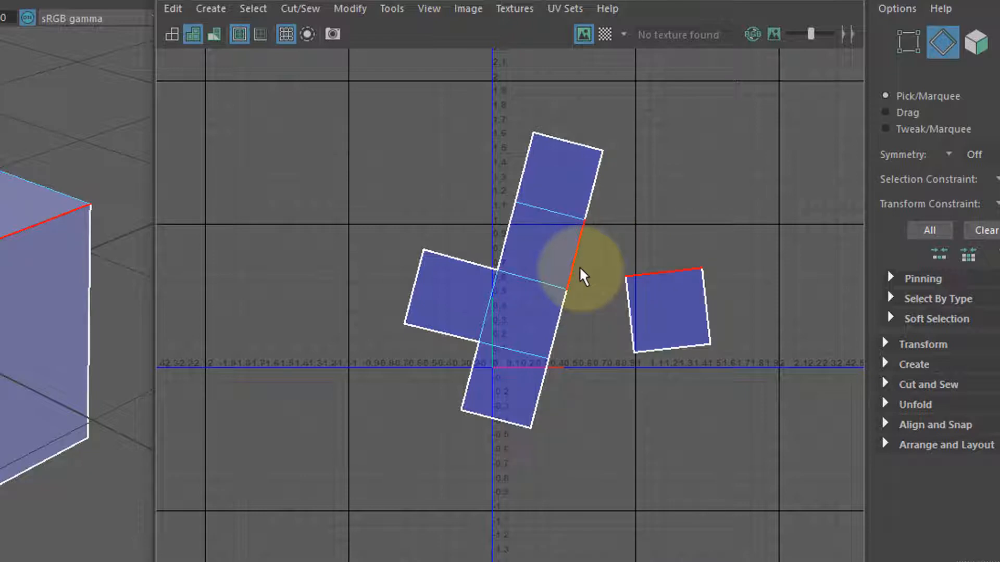
click(580, 262)
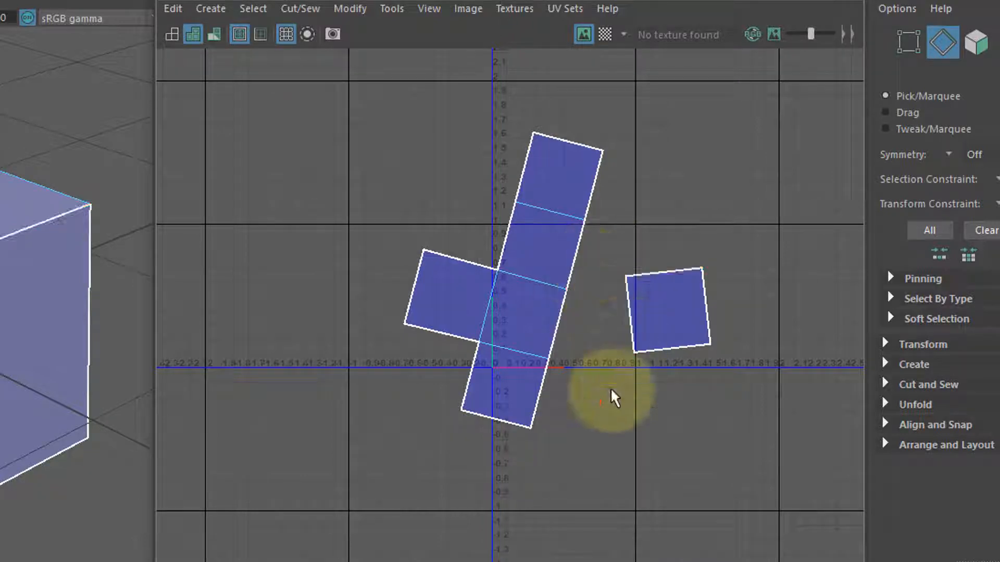
click(550, 339)
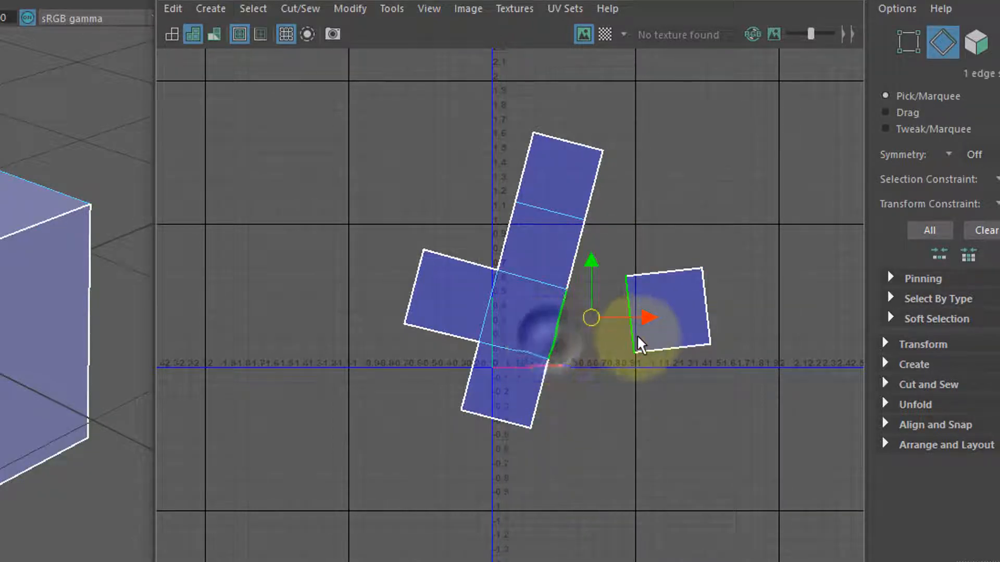
- Compare the joined UV shell and the loose square by selecting each in turn in UV shell mode
right_drag(571, 383, 526, 354)
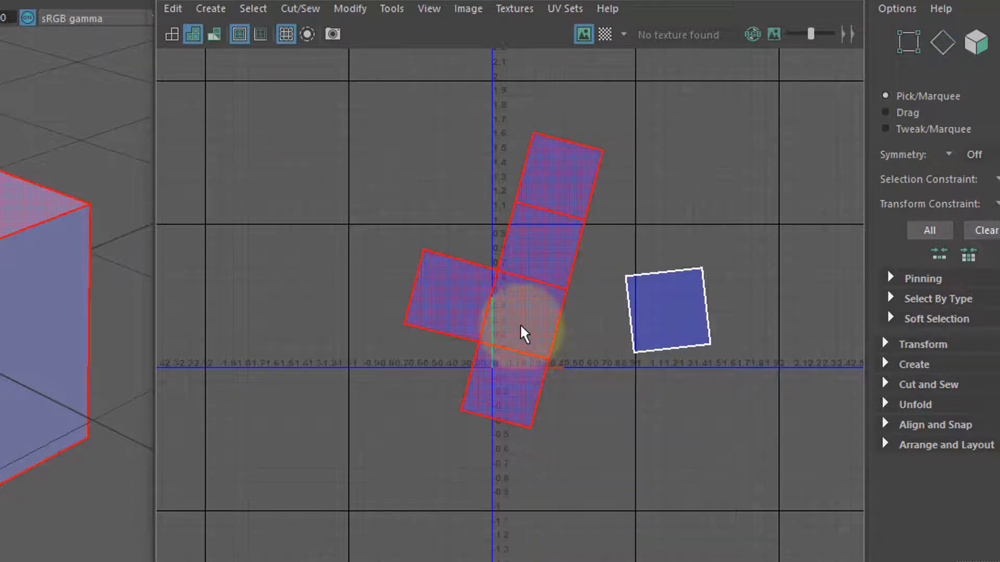
click(522, 335)
click(672, 315)
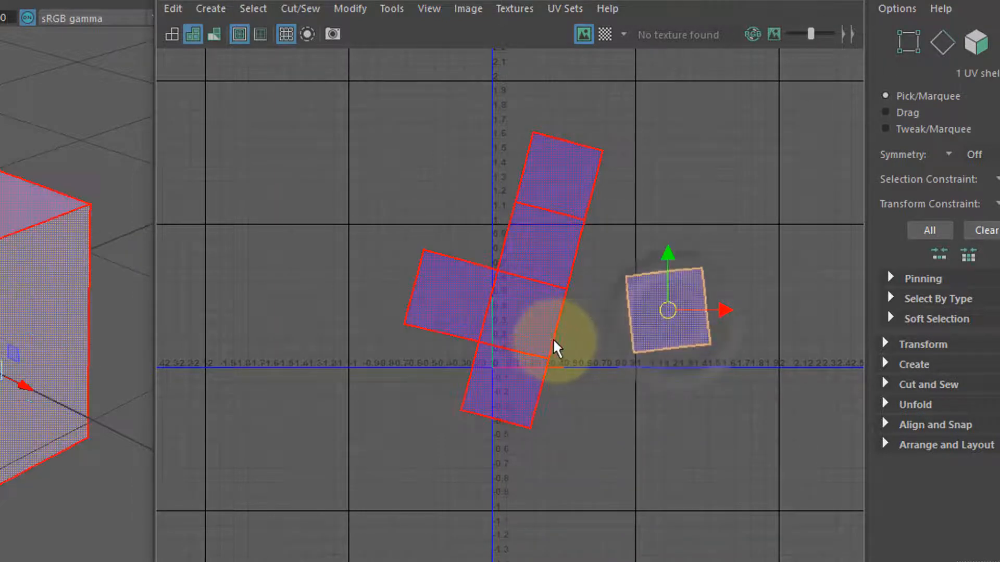
click(542, 335)
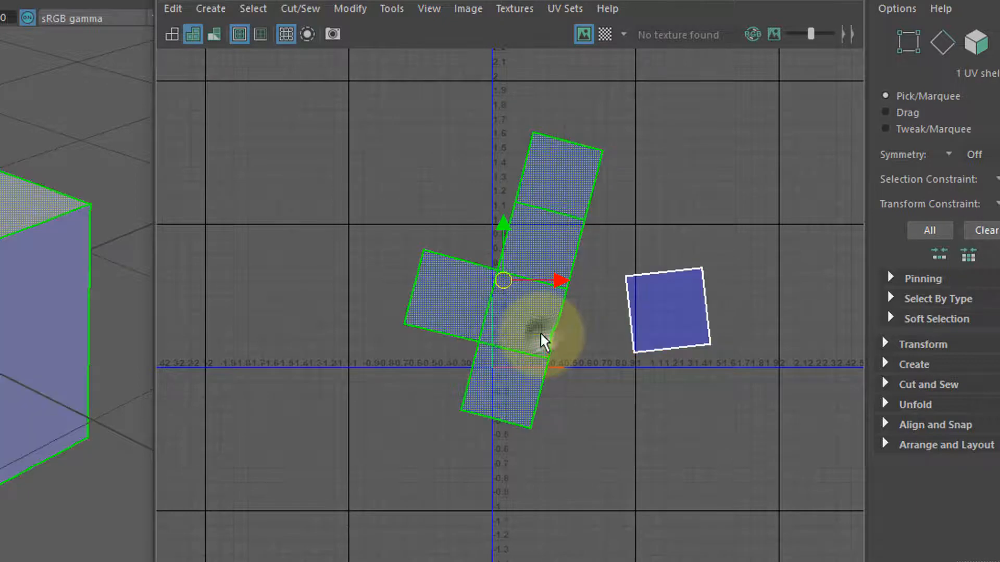
click(685, 311)
- Check in edge mode which edges of the loose square match the outer edges of the joined UV shell
right_click(588, 365)
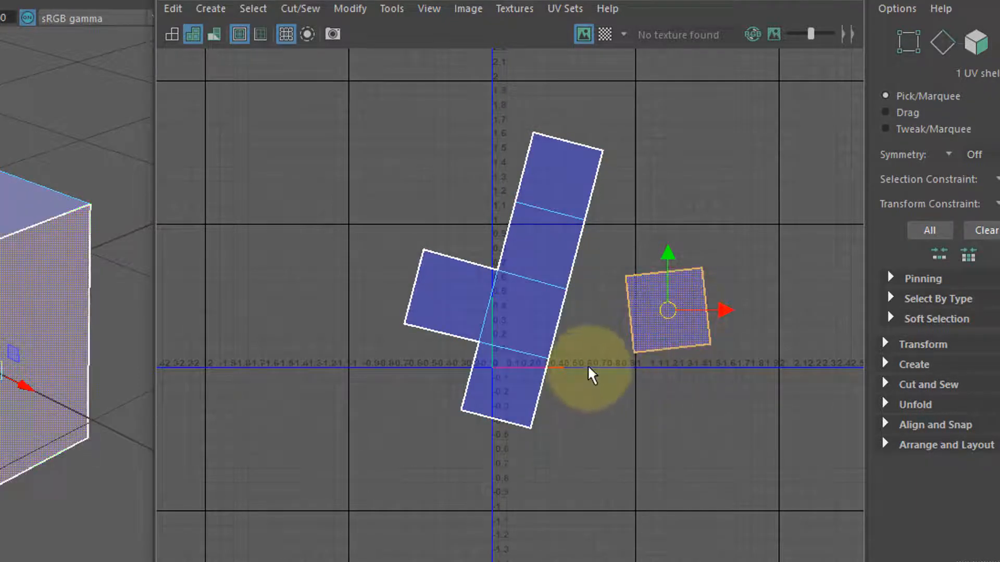
right_drag(593, 367, 612, 311)
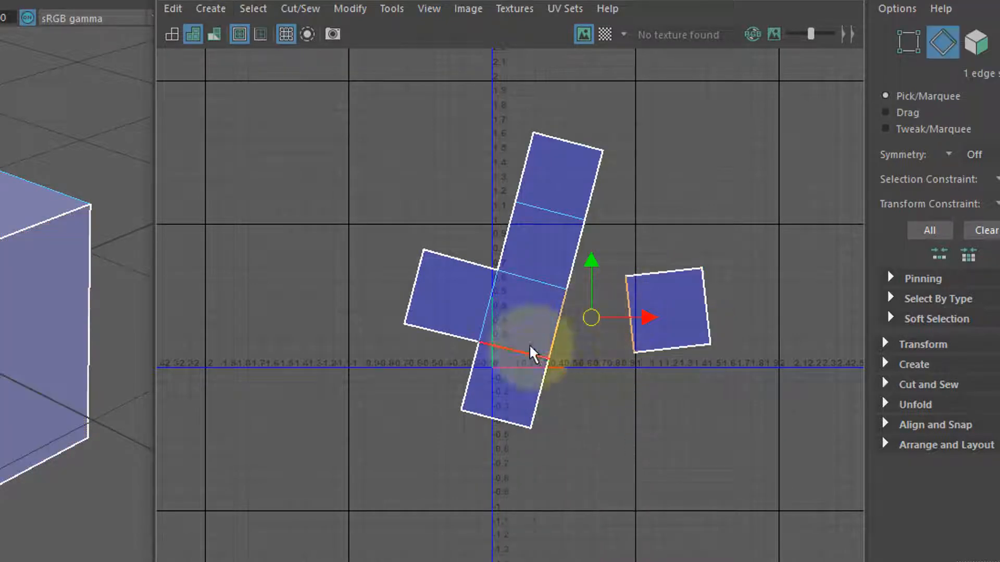
click(705, 325)
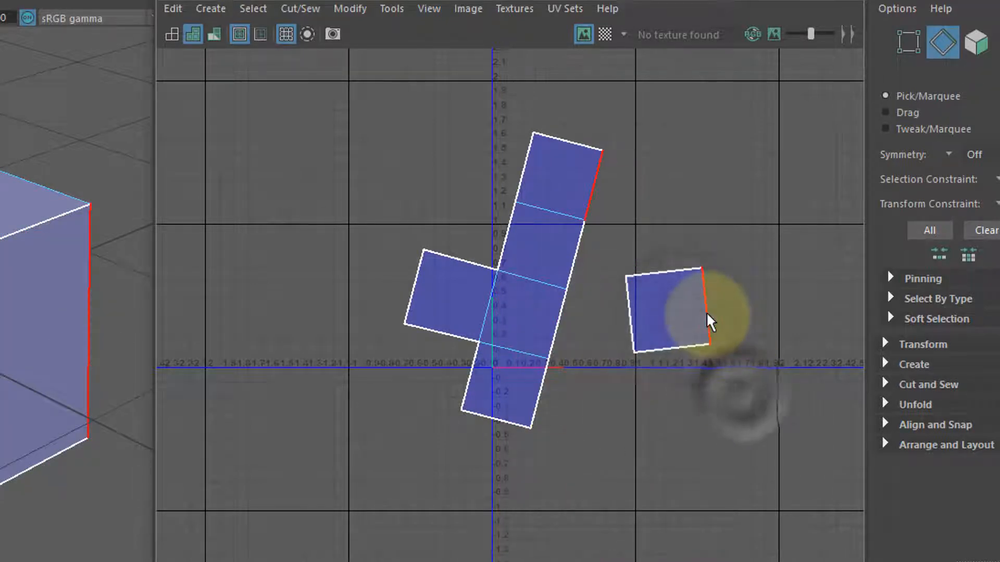
click(597, 189)
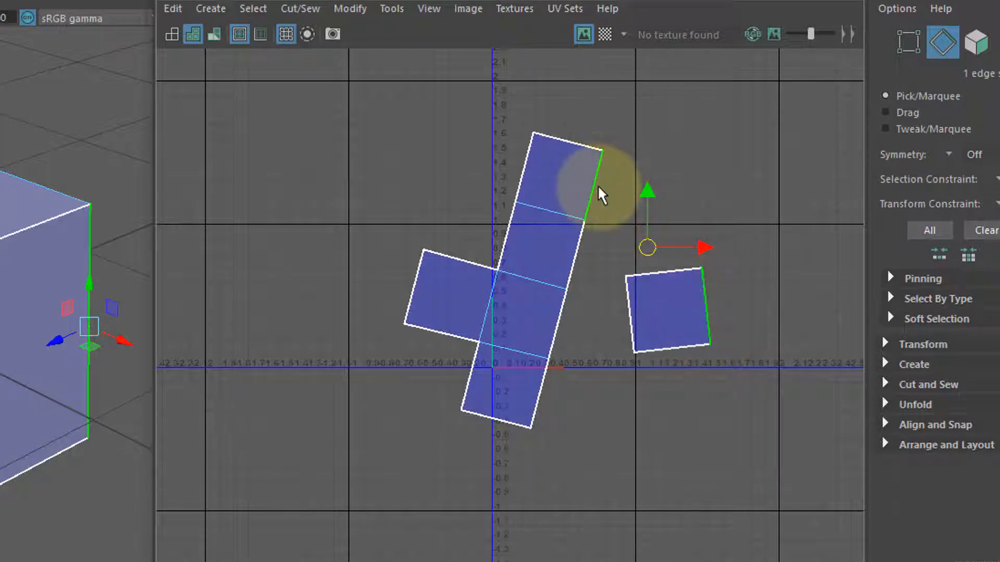
click(655, 274)
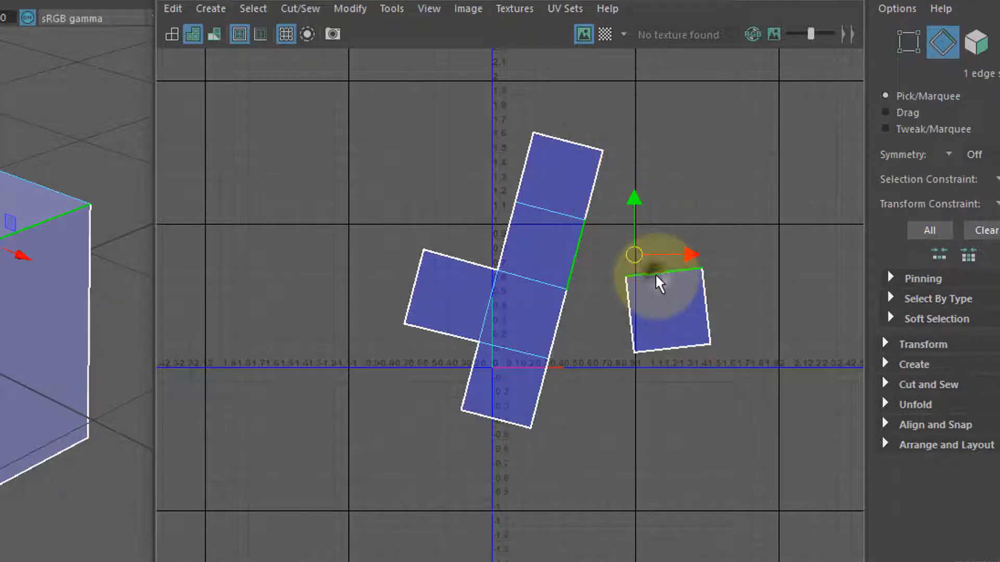
click(566, 257)
click(685, 350)
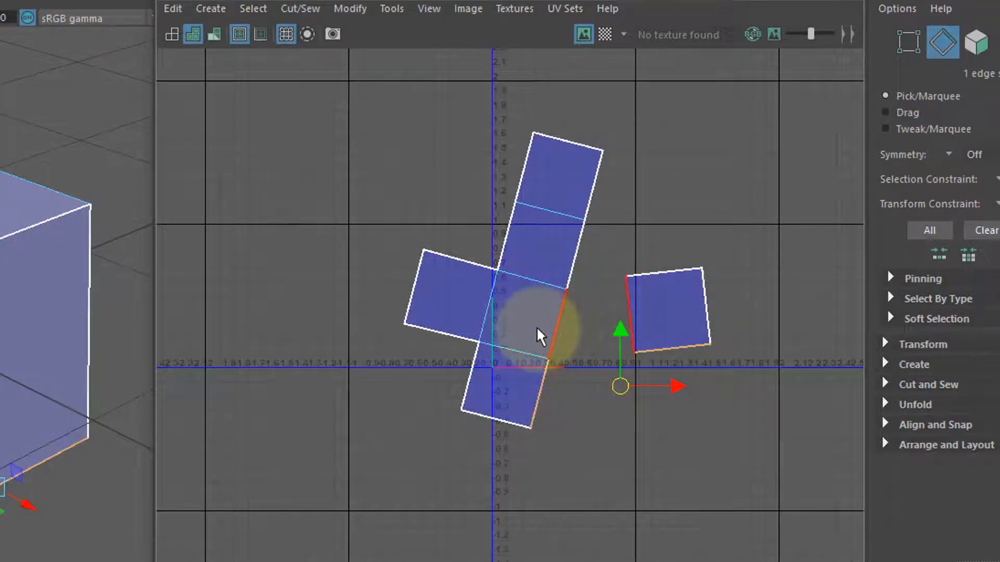
- Move and sew the loose square onto the matching right edge of the strip's third face from the top
click(555, 336)
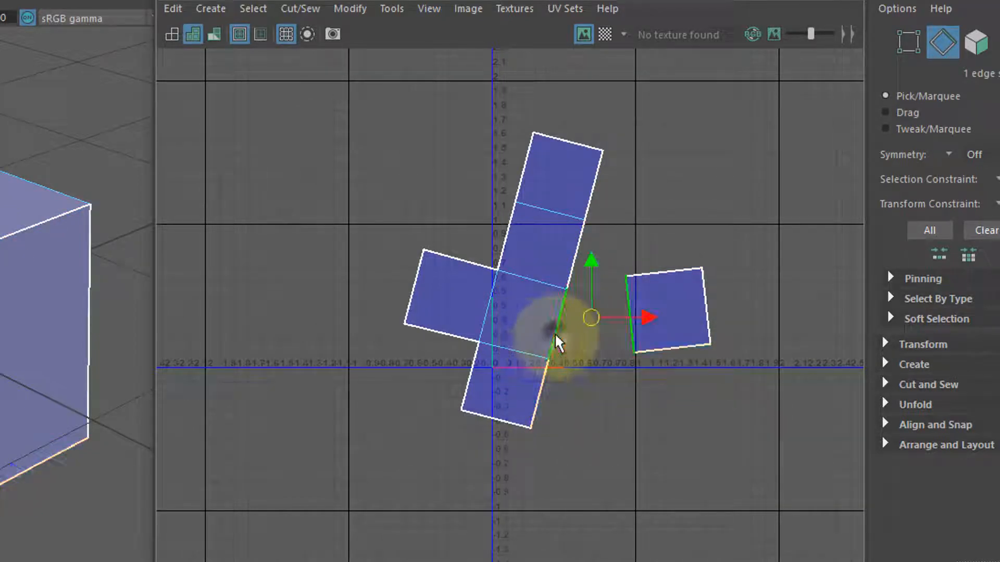
right_click(633, 338)
right_drag(632, 335, 757, 561)
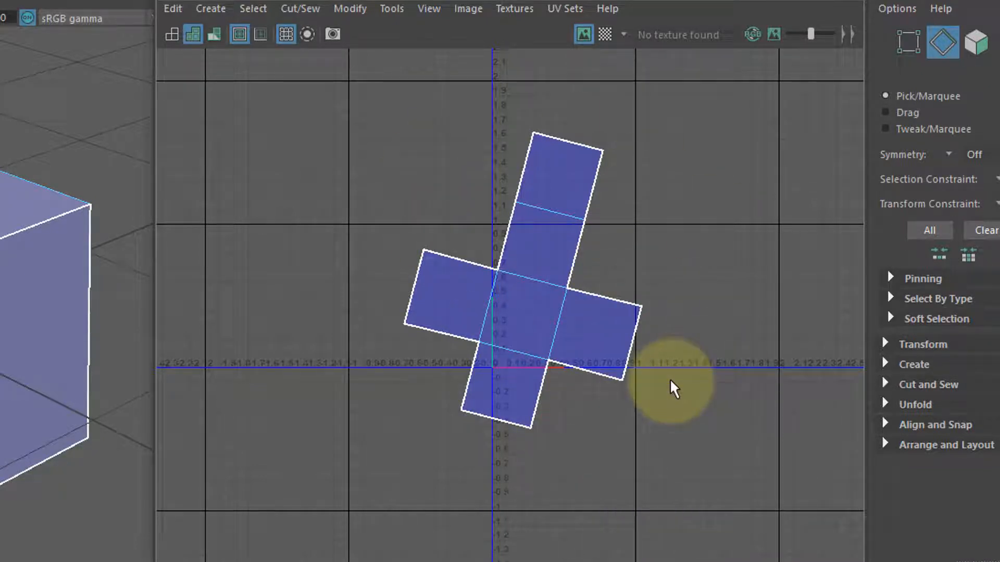
- Select the whole cross in UV shell mode and run Layout to fit it inside the 0 to 1 UV tile
right_drag(484, 229, 445, 222)
click(535, 290)
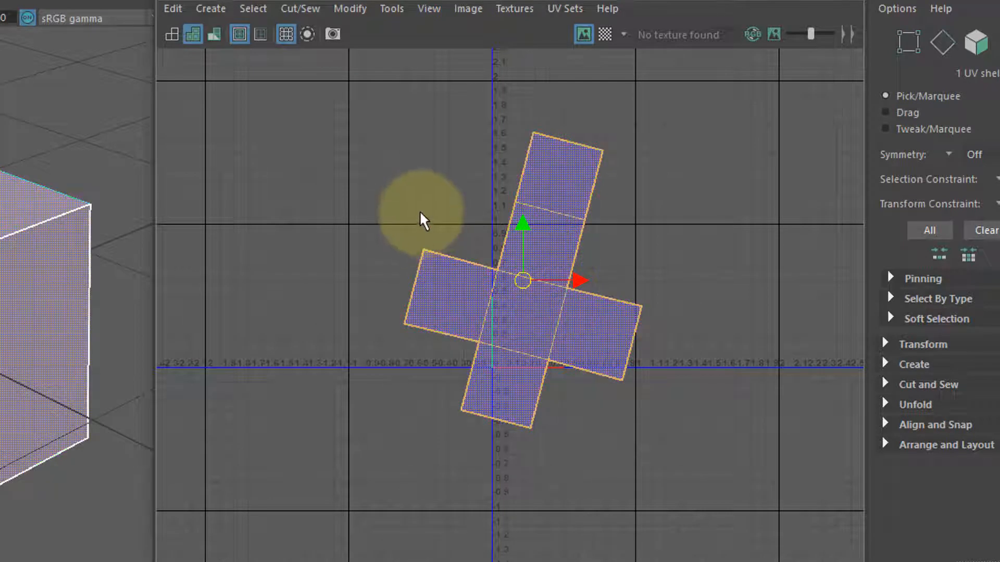
drag(440, 193, 685, 408)
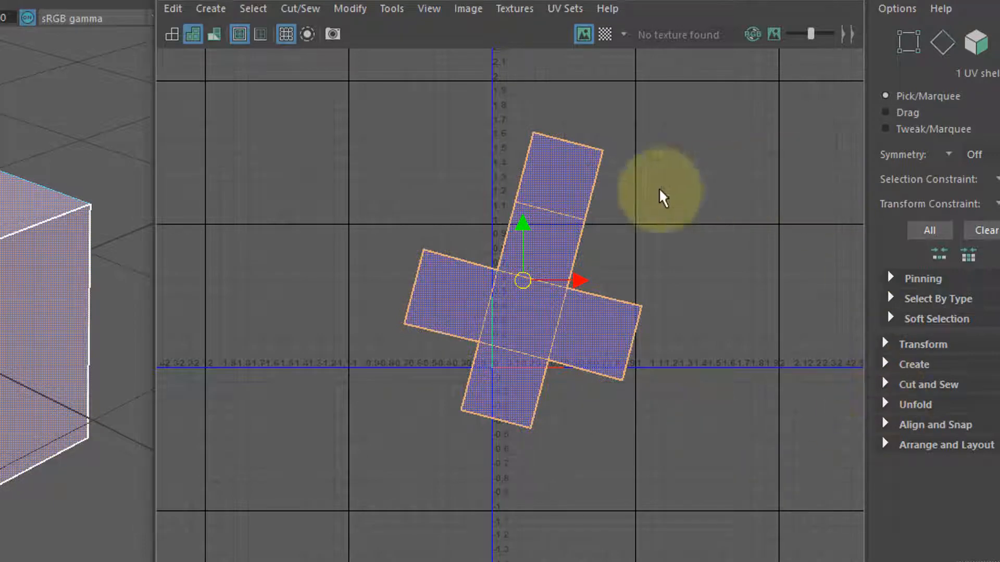
click(362, 15)
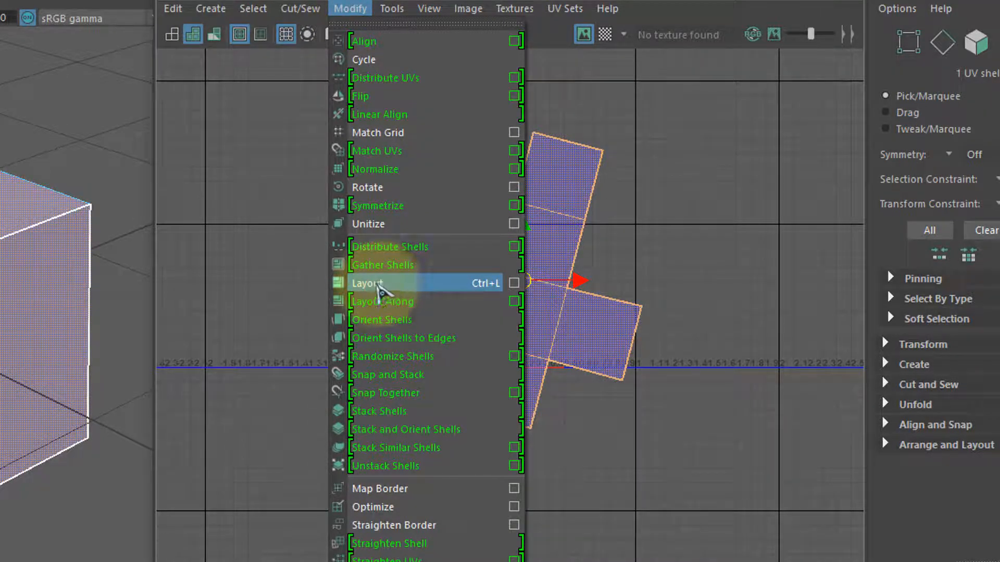
click(378, 285)
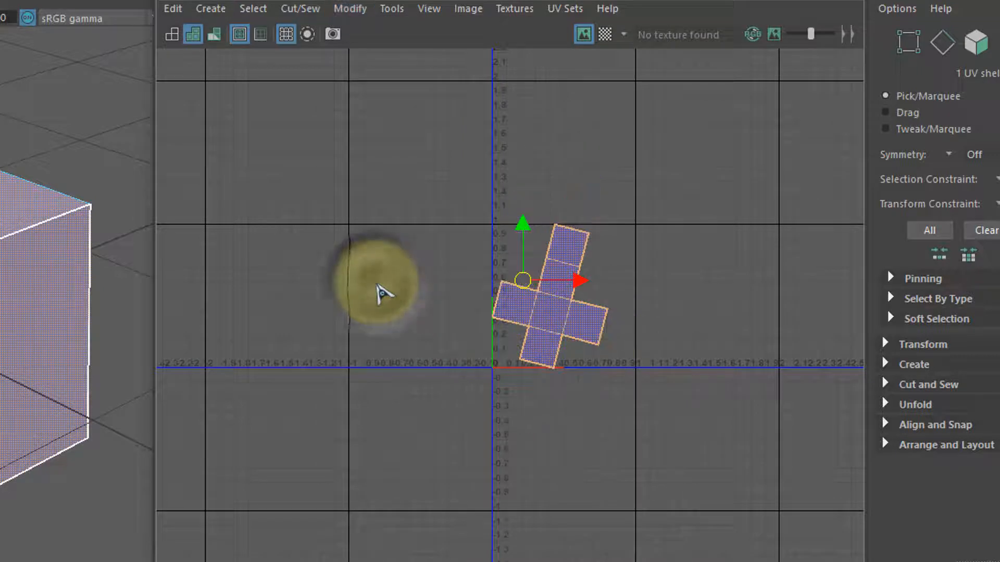
- Rotate the cross-shaped UV shell counterclockwise until its long strip stands roughly vertical
click(589, 325)
key(f)
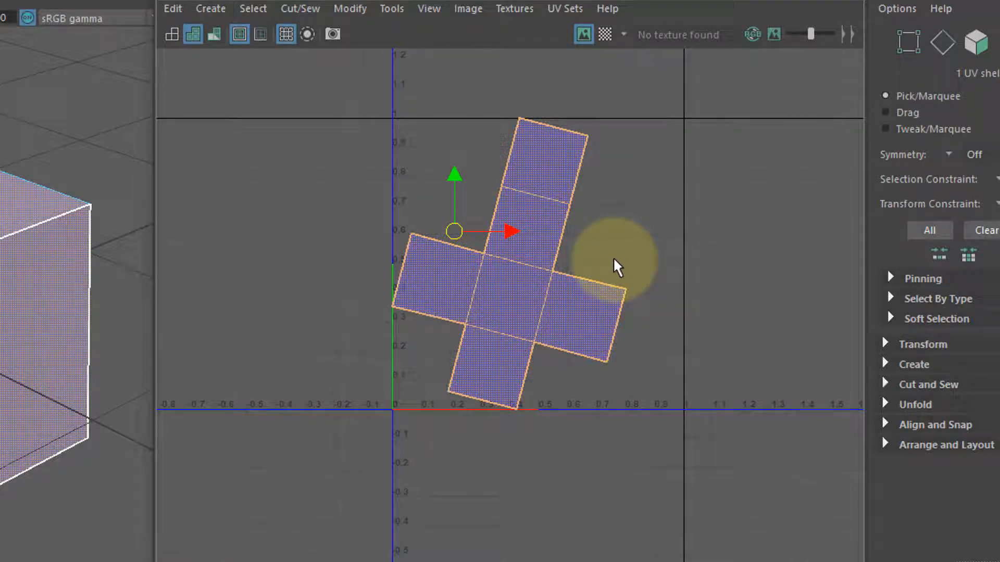
click(587, 266)
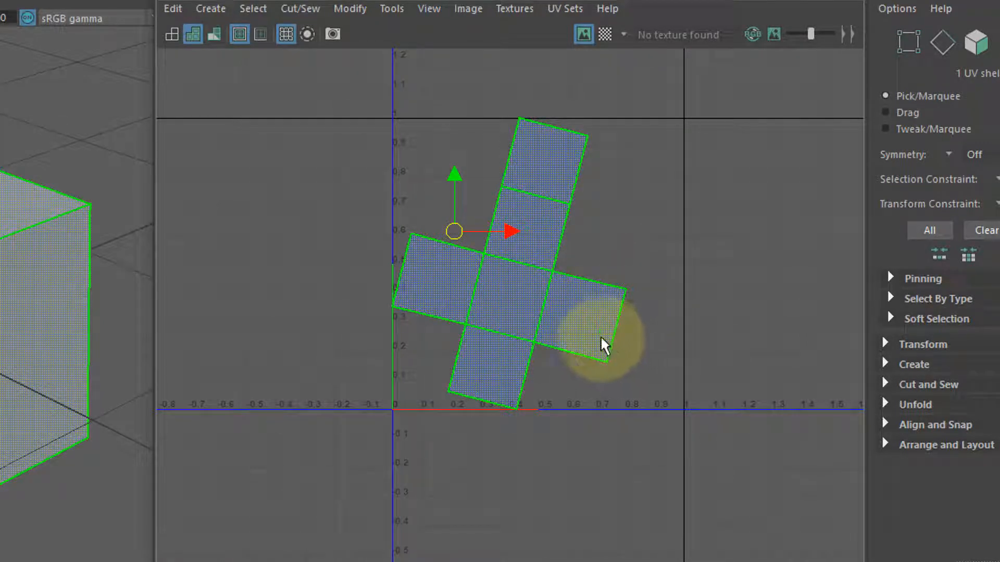
key(e)
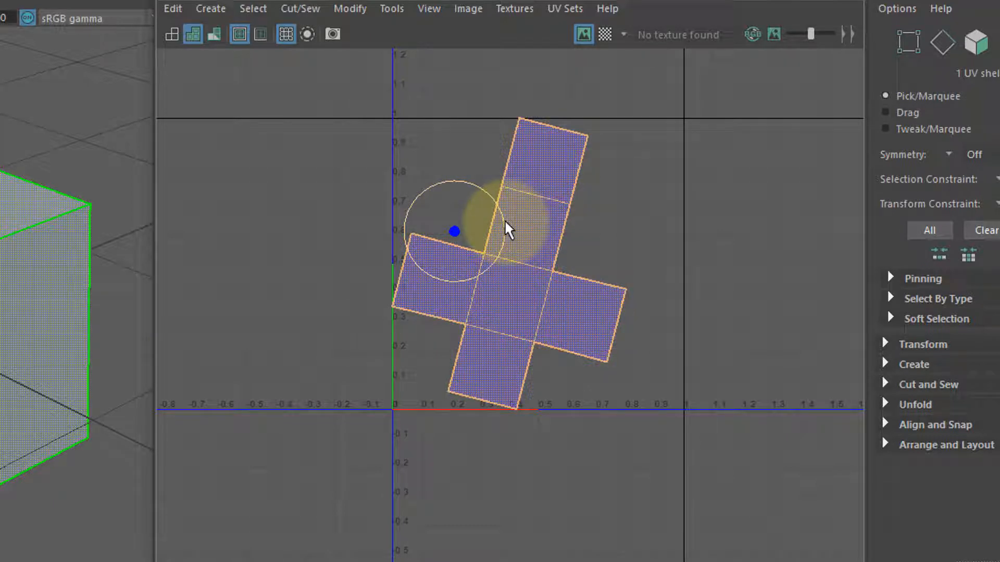
drag(505, 221, 510, 202)
click(516, 222)
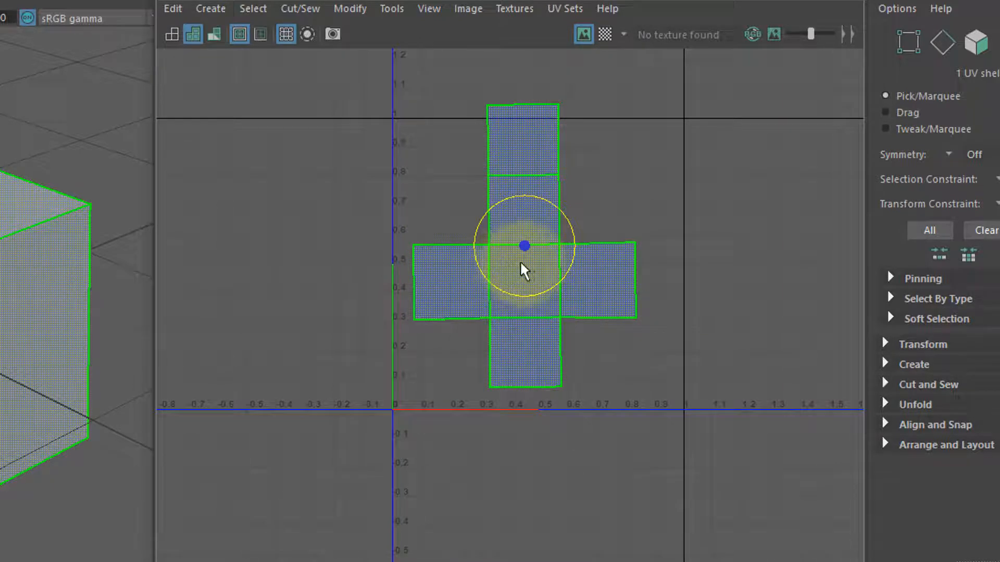
scroll(524, 261, up, 3)
scroll(540, 233, down, 2)
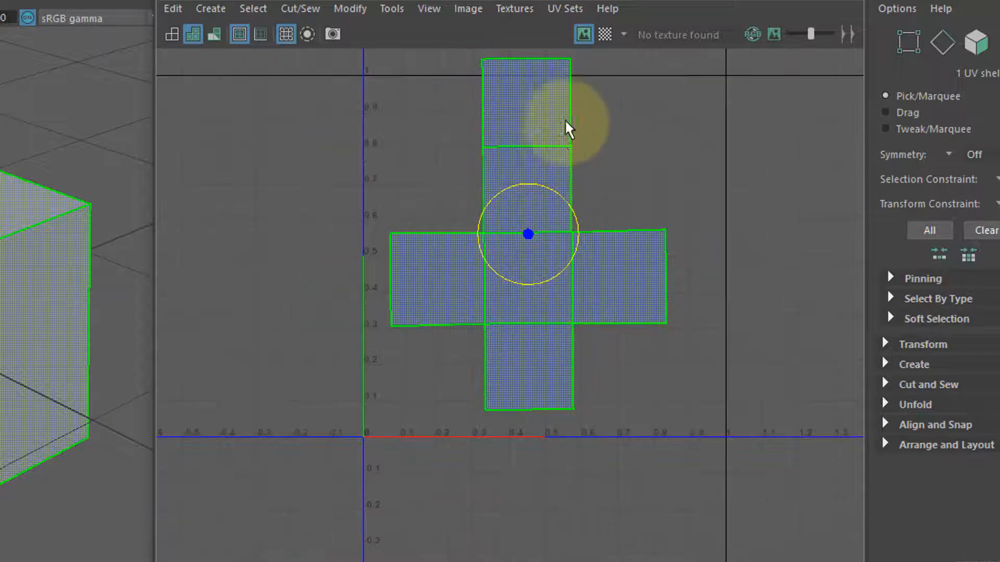
- Apply Orient Shells to the cross-shaped UV shell to align it with the UV axes
right_click(521, 201)
right_drag(520, 201, 542, 363)
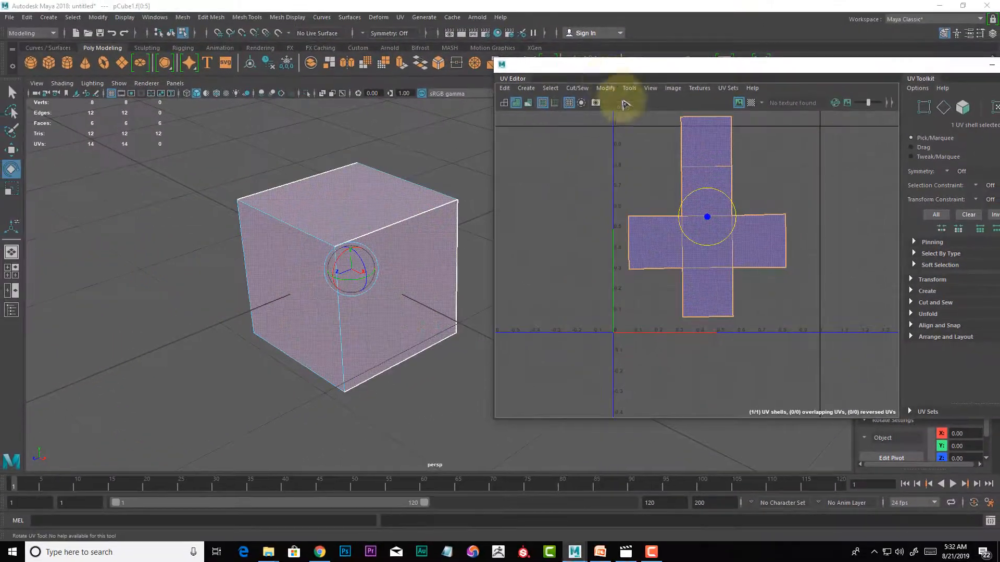
click(606, 89)
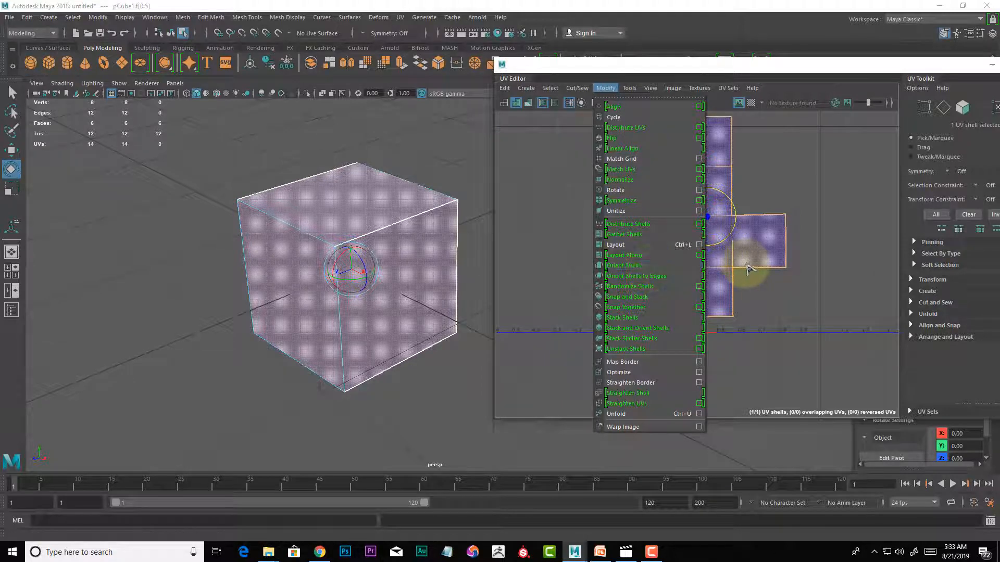
right_click(721, 261)
mouse_move(726, 346)
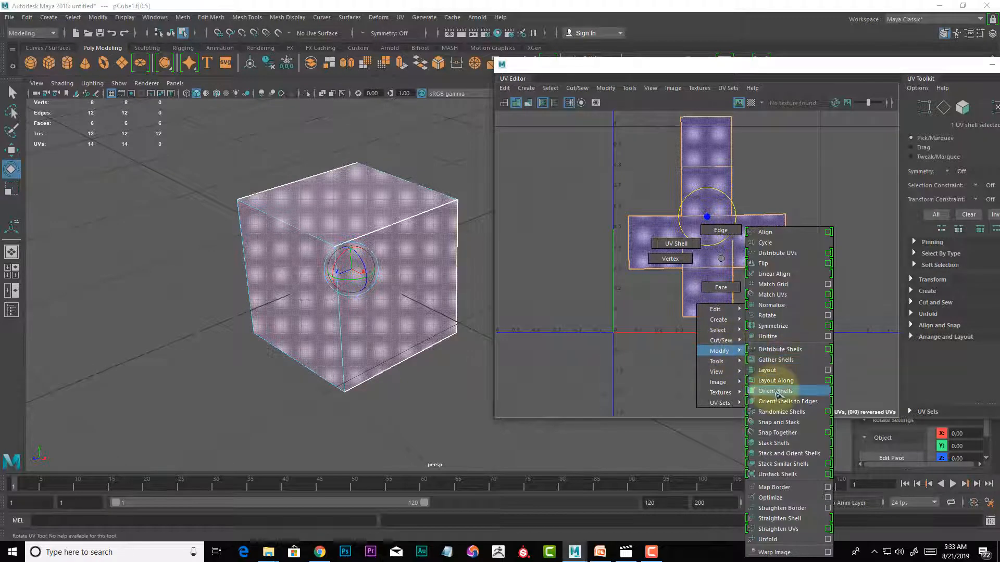
click(773, 391)
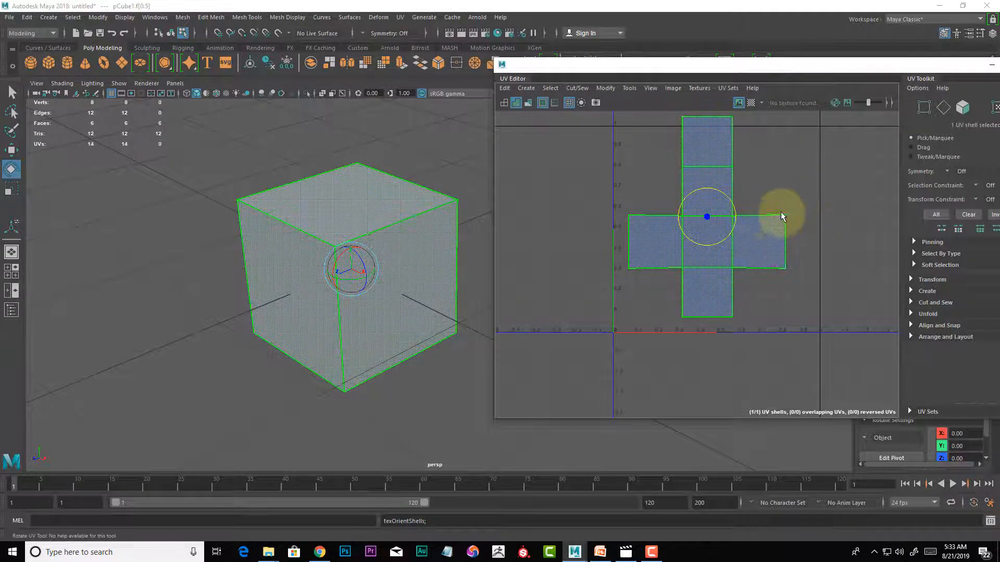
- Shift the cross shell slightly down and left, and run Layout again to fit it within the UV tile
key(f)
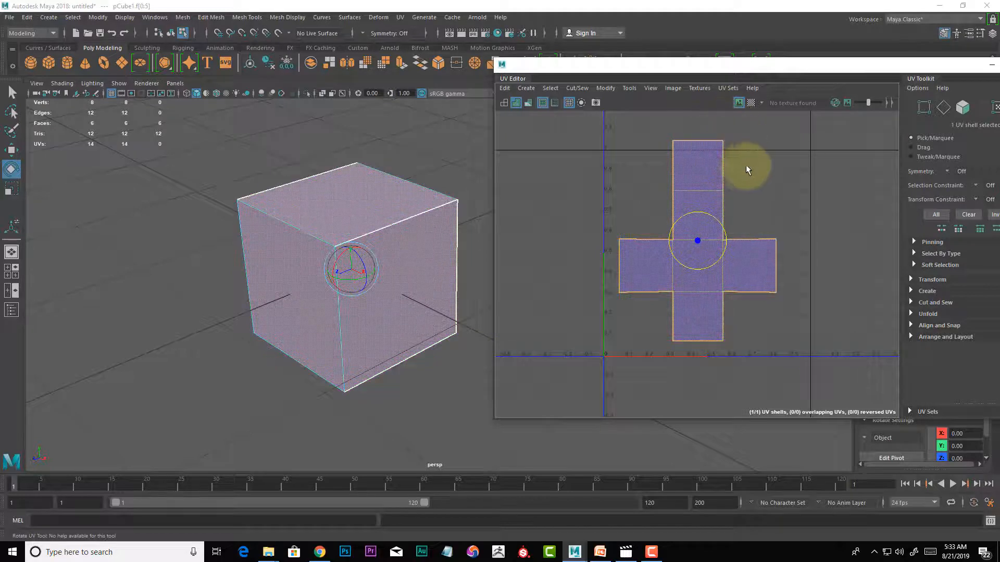
key(w)
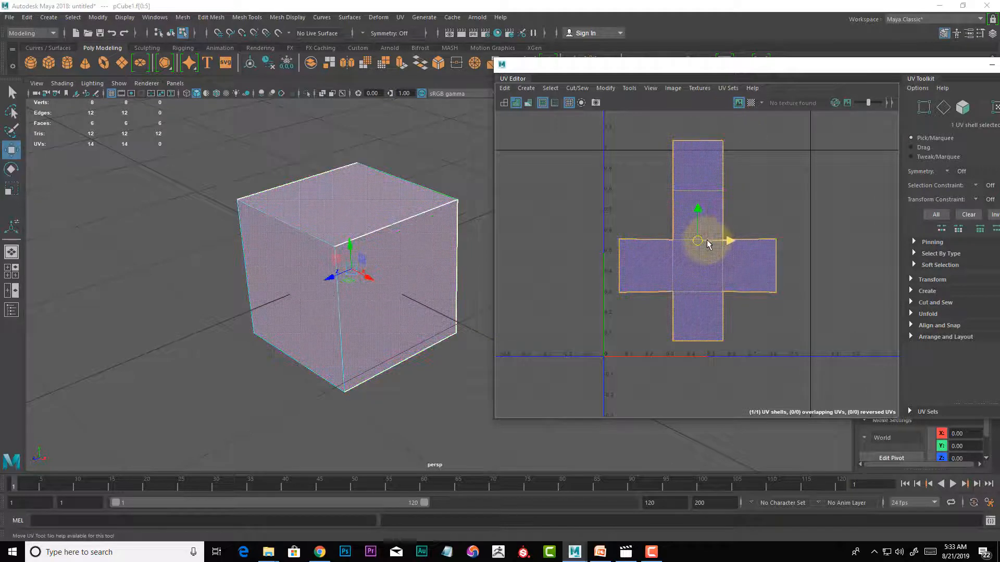
drag(698, 251, 689, 260)
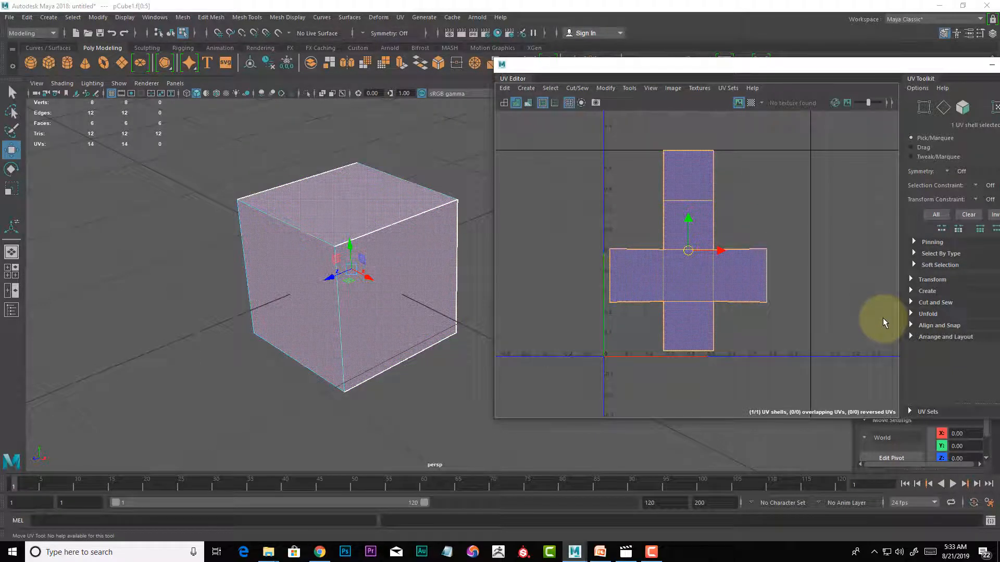
key(ctrl+l)
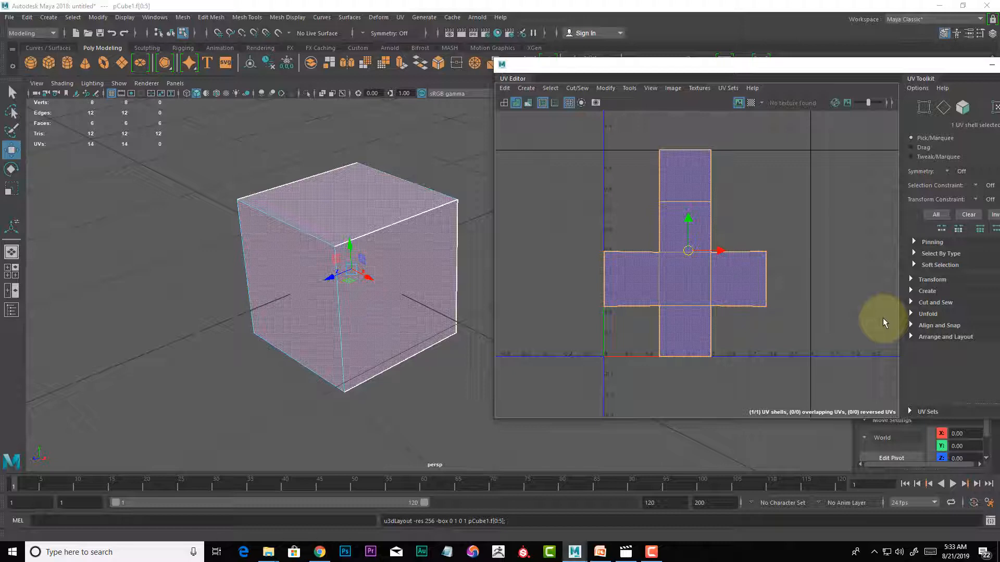
right_click(677, 222)
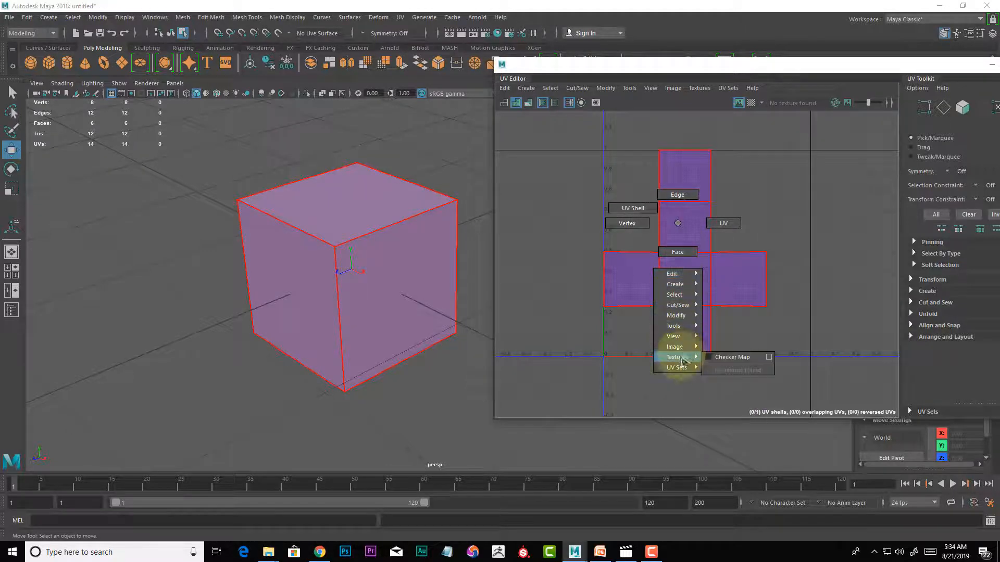
click(621, 330)
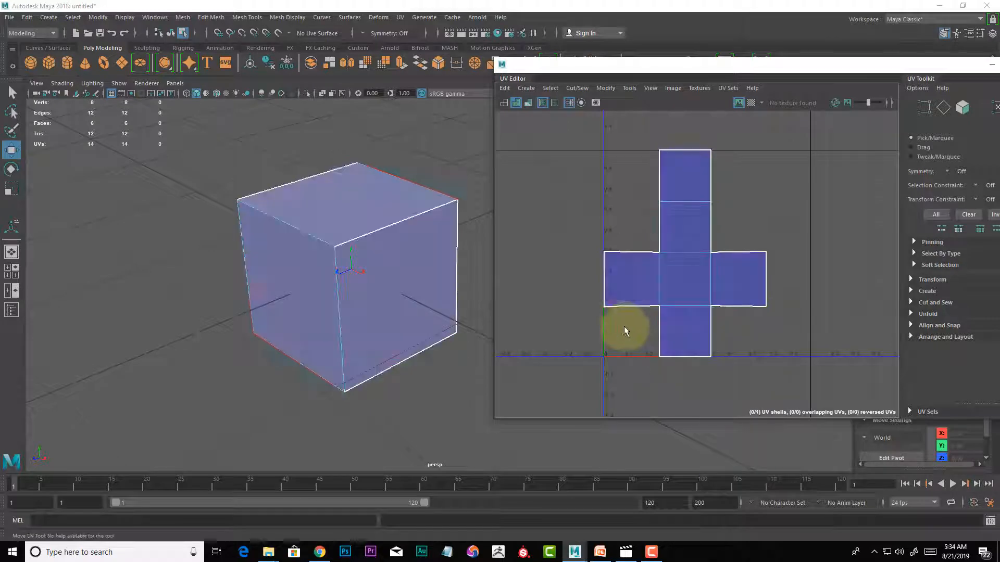
click(505, 89)
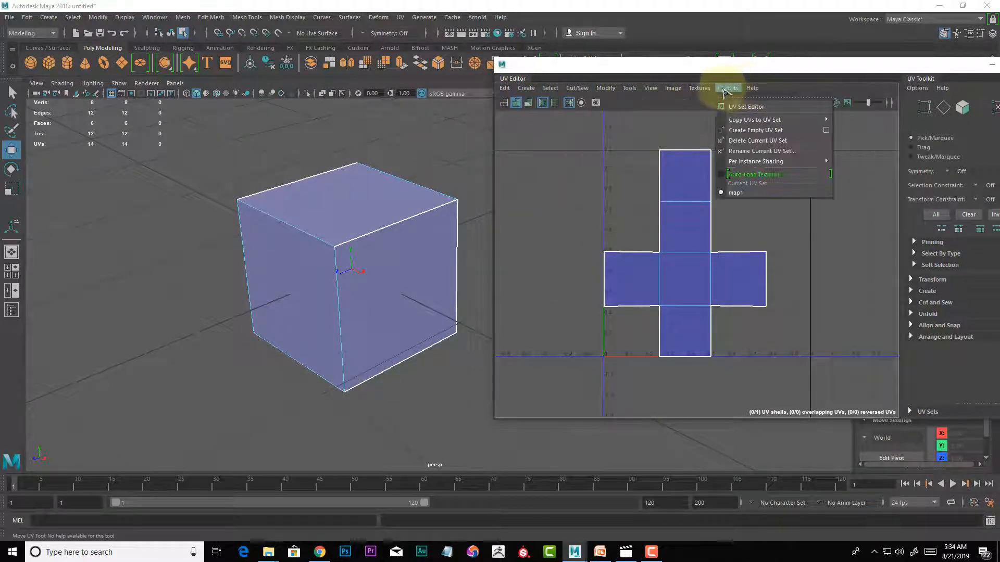
click(782, 210)
click(719, 260)
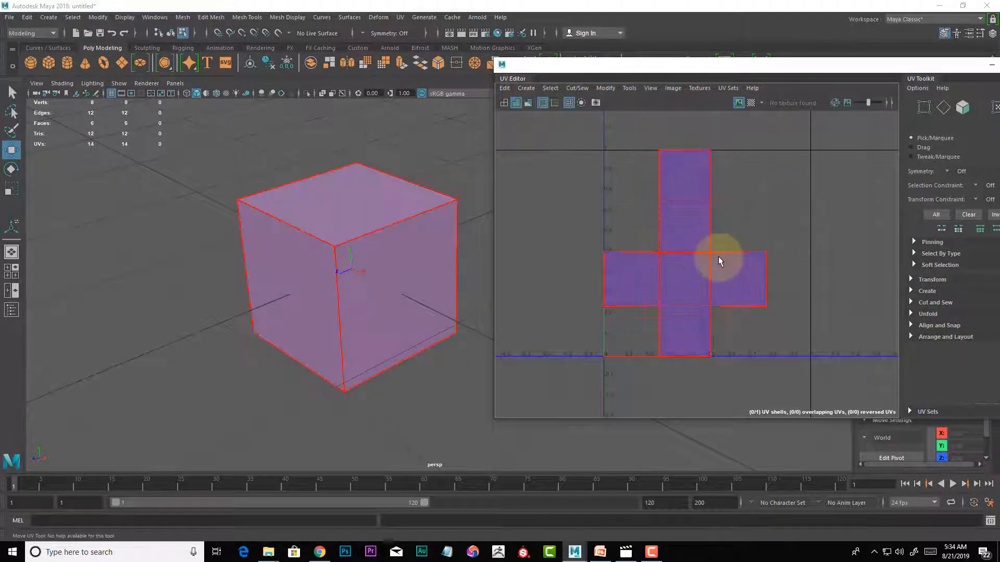
click(752, 243)
- Reposition the UV Editor window so the whole UV Toolkit is in view, and activate vertex selection
drag(925, 68, 847, 41)
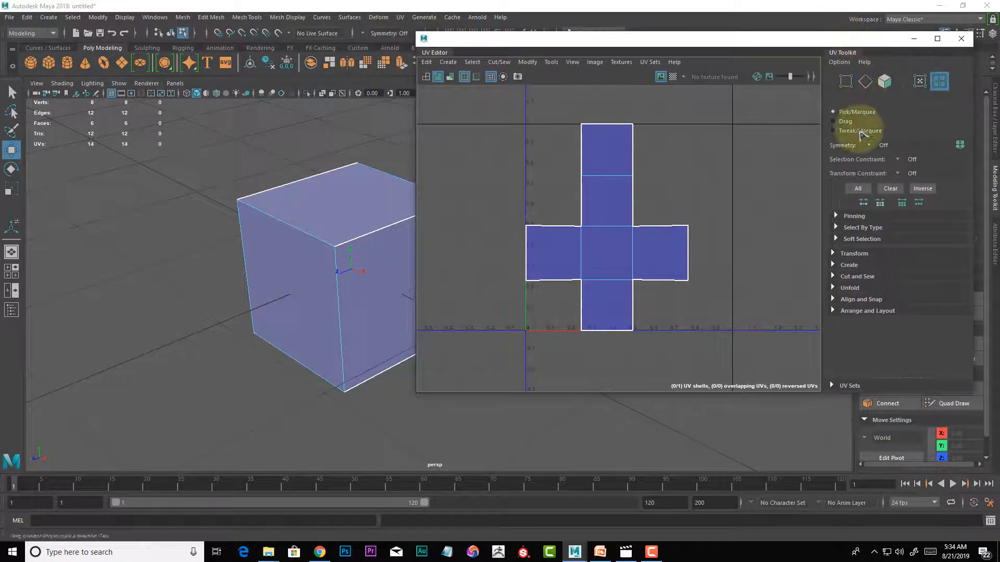
click(846, 82)
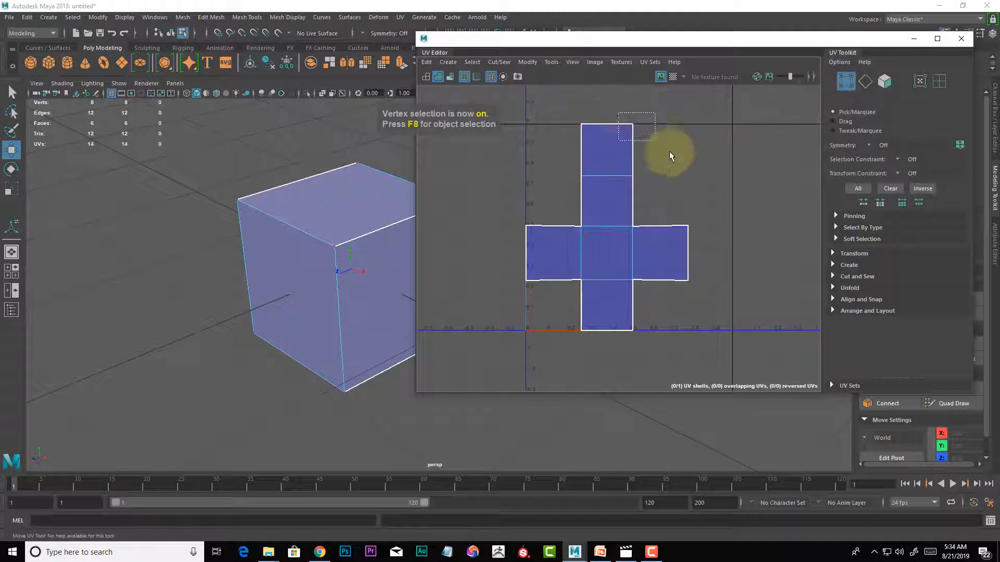
- Try moving the vertex at the left end of the strip's top seam slightly outward, and undo the move
drag(617, 109, 651, 125)
click(661, 230)
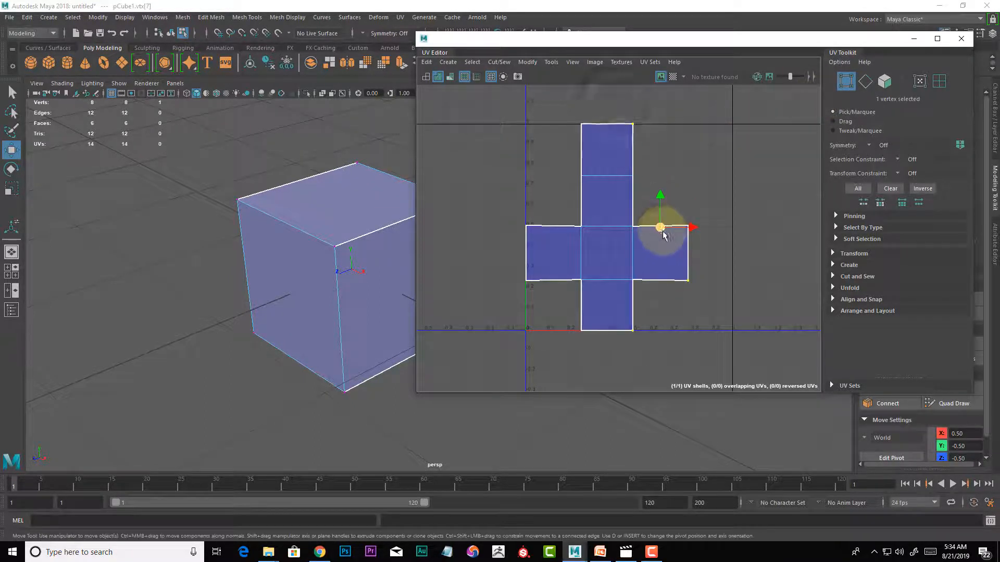
click(577, 175)
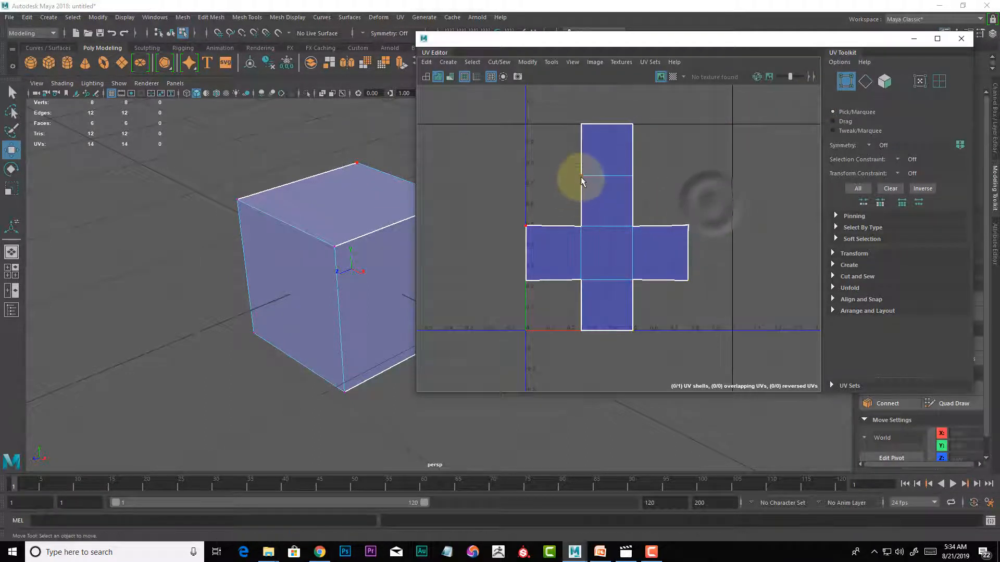
drag(553, 200, 541, 198)
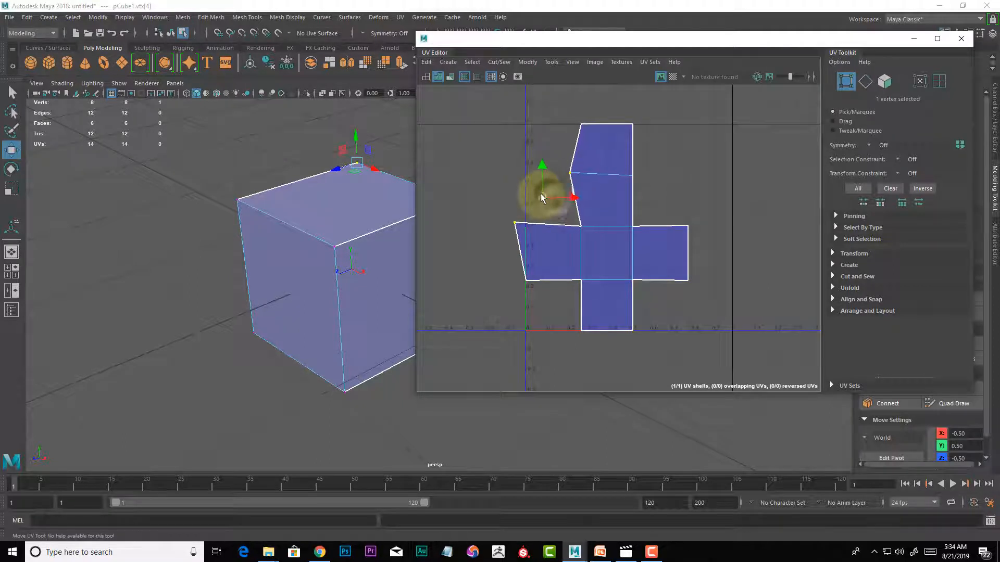
key(ctrl+z)
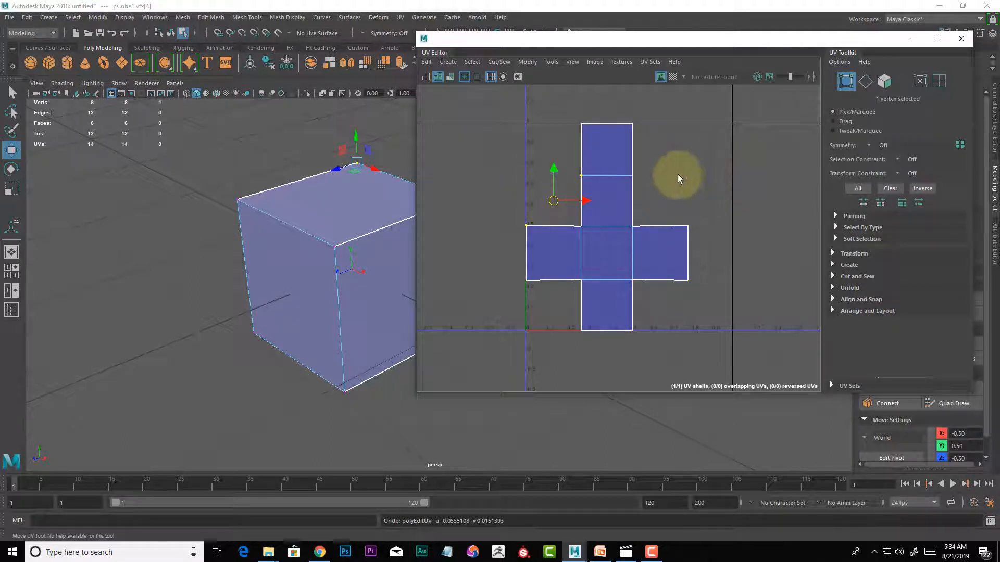
- Switch the UV component selection to edges and afterward to faces, and select the outer face on the cross shell's right arm
click(865, 81)
click(633, 161)
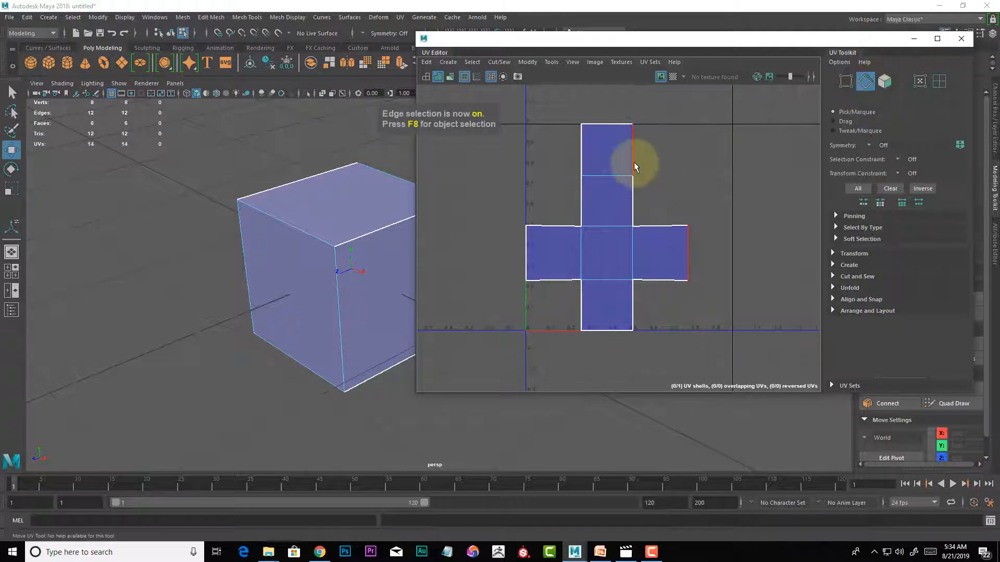
click(887, 83)
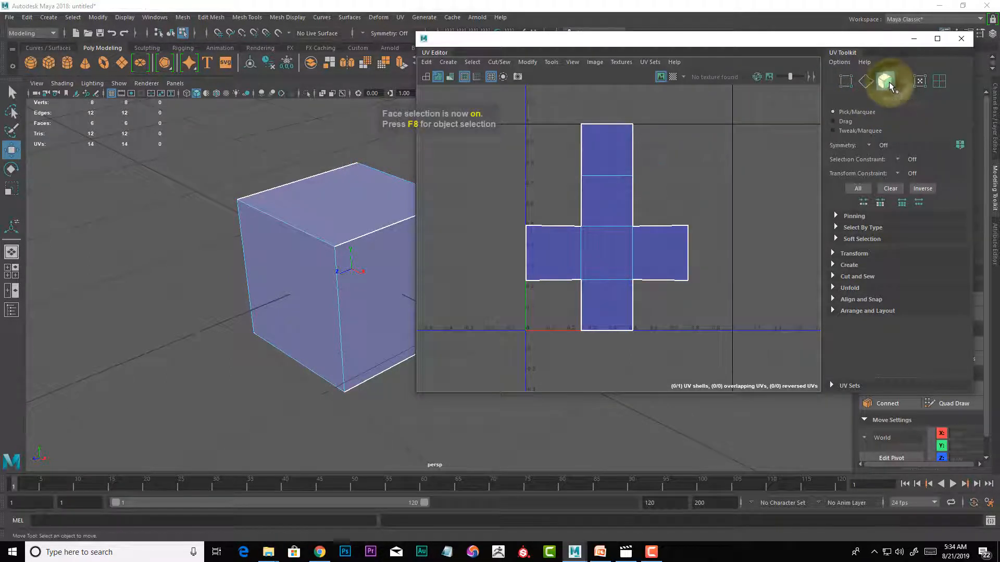
click(640, 274)
click(651, 272)
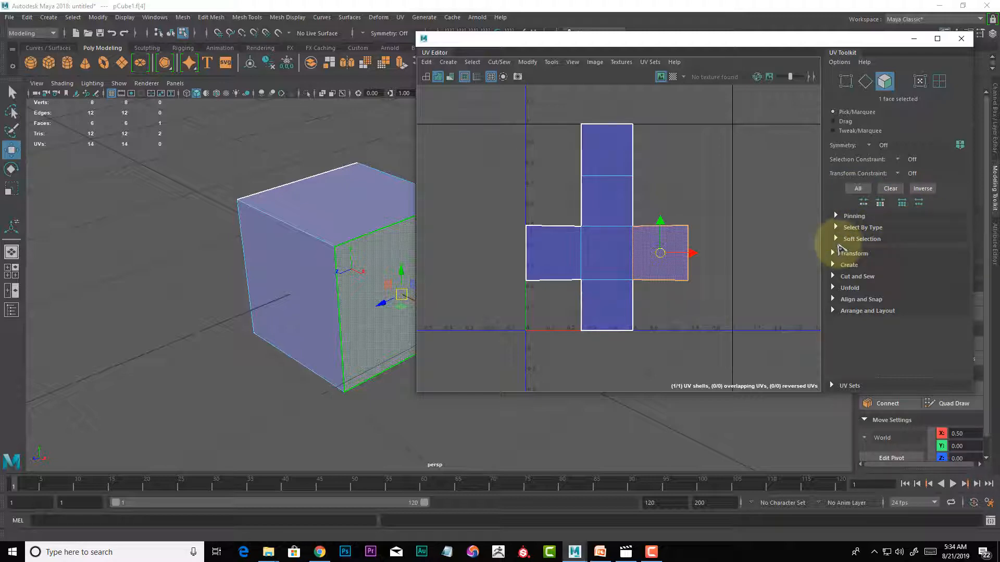
- Expand the Cut and Sew and Unfold tool sections of the UV Toolkit
click(833, 278)
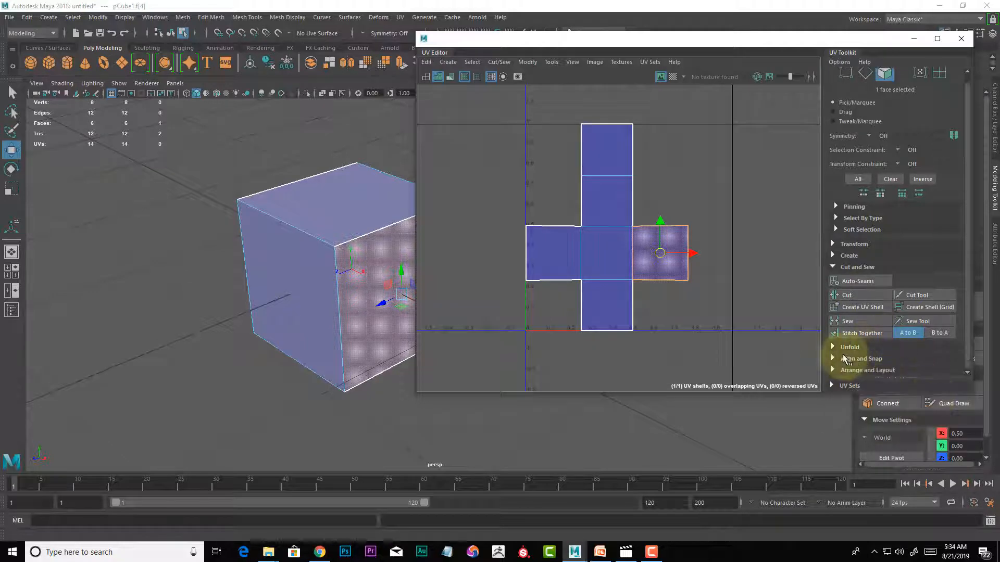
click(834, 356)
scroll(869, 345, down, 3)
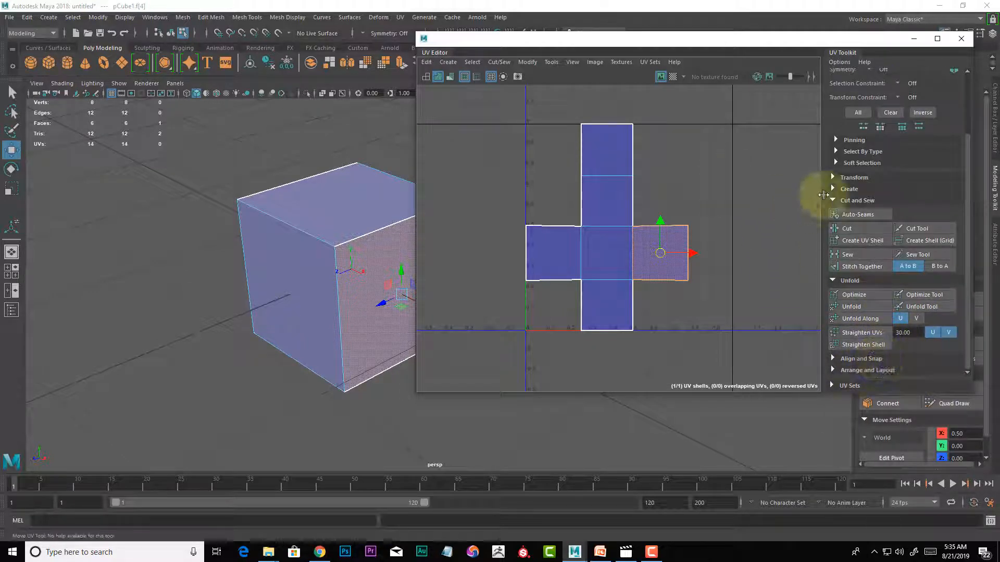
- Clear the face selection and close the UV Editor, and delete the whole cube in object mode
right_drag(644, 178, 602, 159)
click(711, 222)
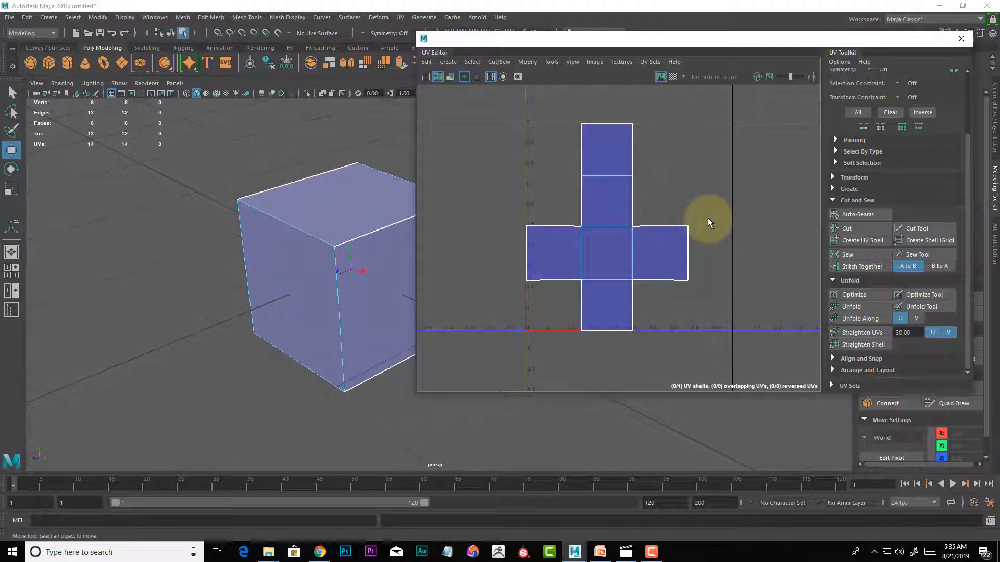
click(695, 218)
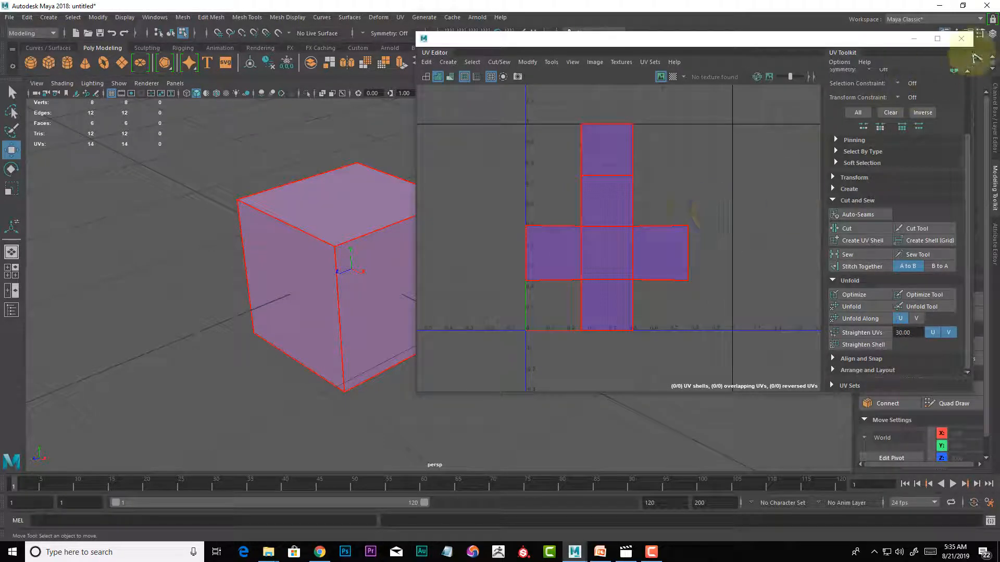
click(960, 38)
right_drag(259, 284, 294, 239)
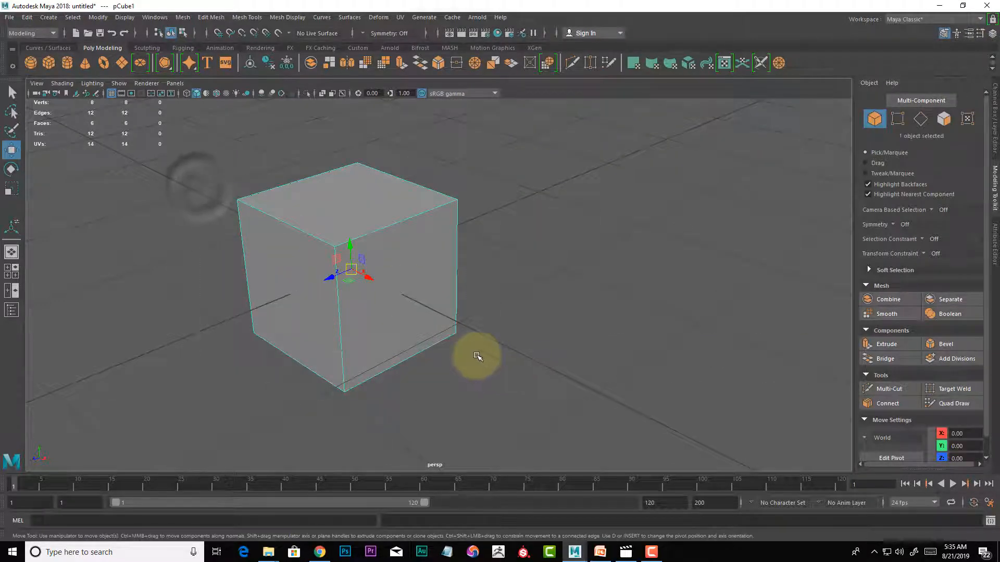
key(Delete)
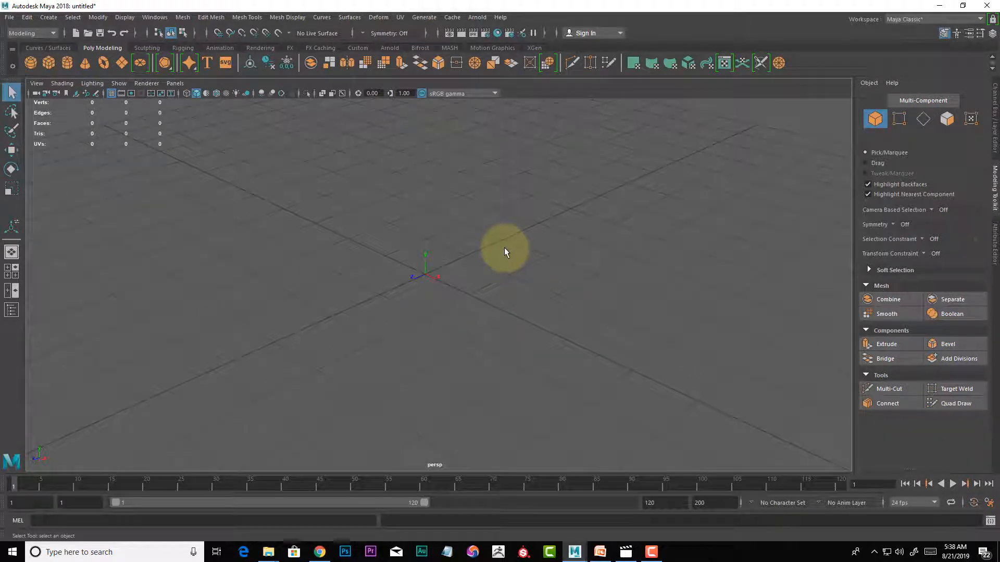
- Create a polygon cylinder and open the UV Editor placed beside it so both are in view
click(67, 65)
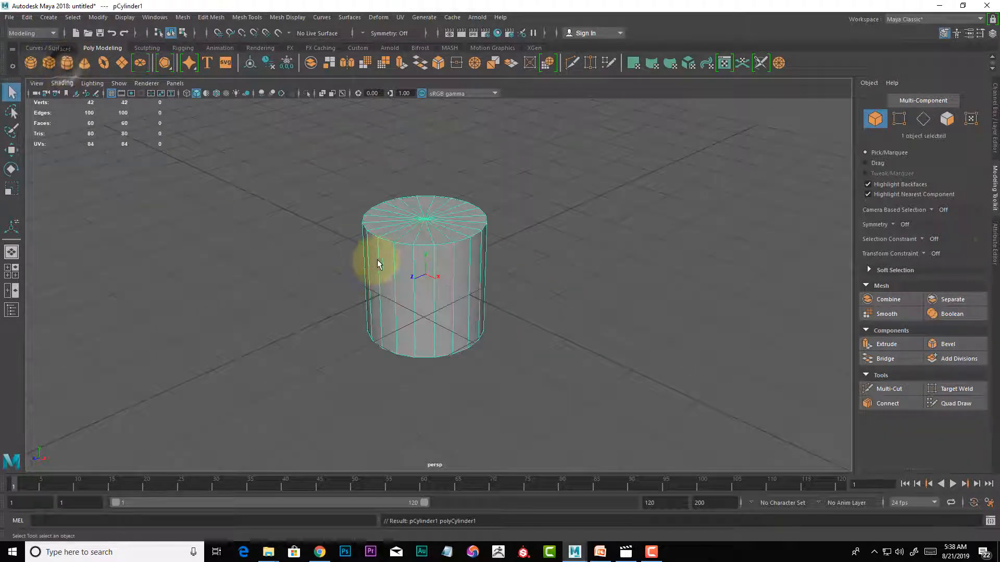
scroll(419, 289, up, 4)
scroll(525, 260, down, 2)
alt+drag(529, 264, 426, 261)
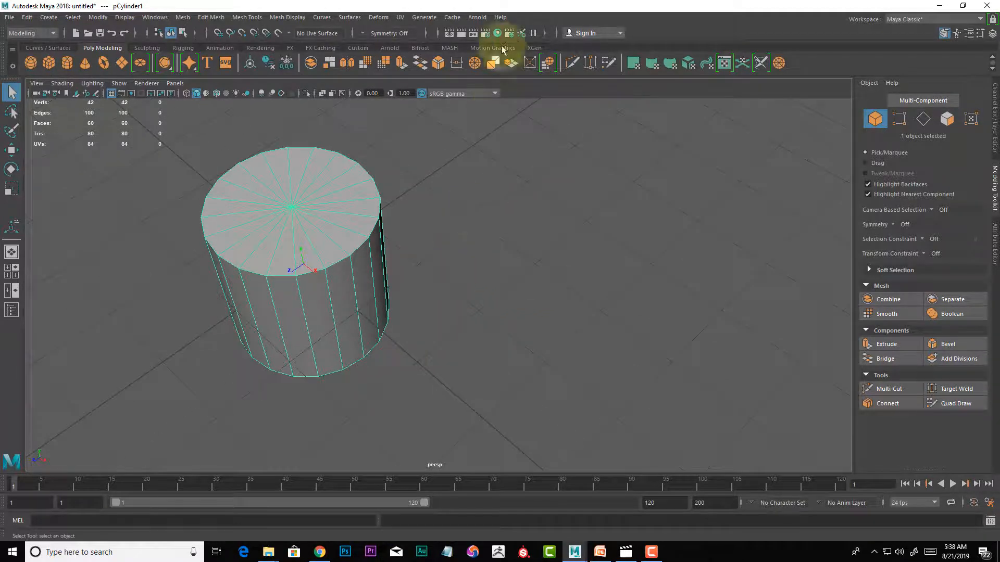
click(725, 65)
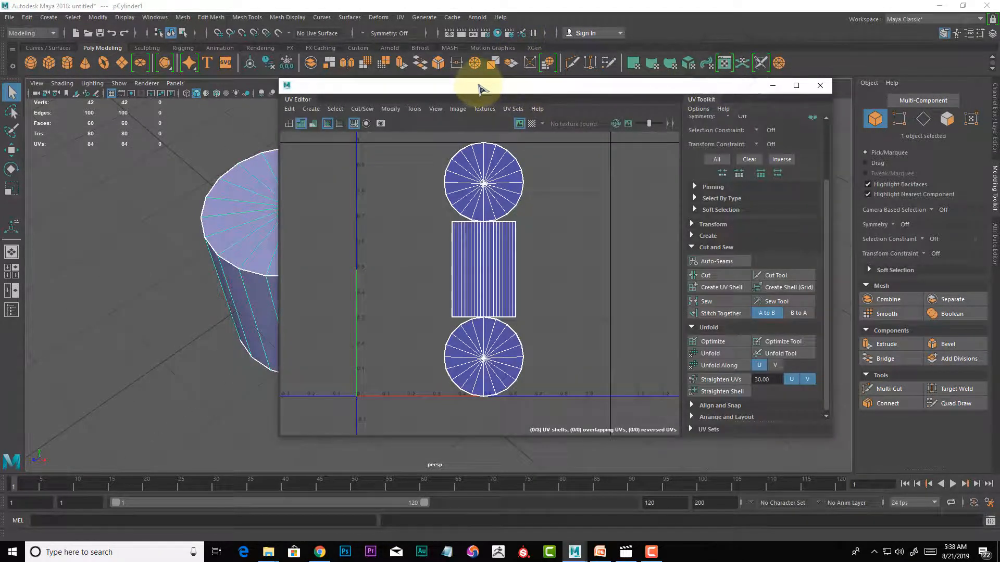
drag(482, 90, 644, 69)
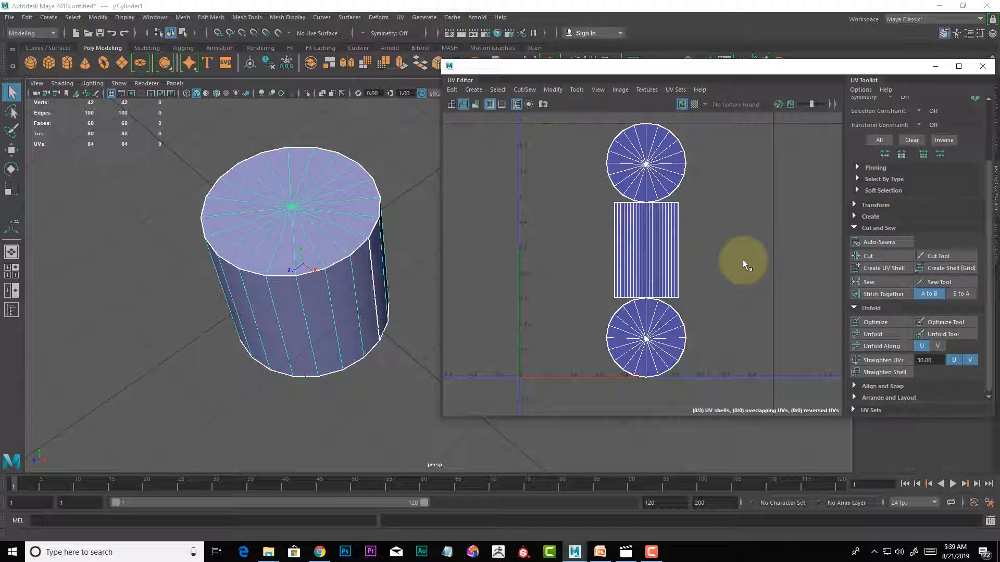
- Select all of the cylinder's UV shells and lay them out to fill the UV tile
right_drag(699, 204, 657, 191)
drag(570, 149, 720, 375)
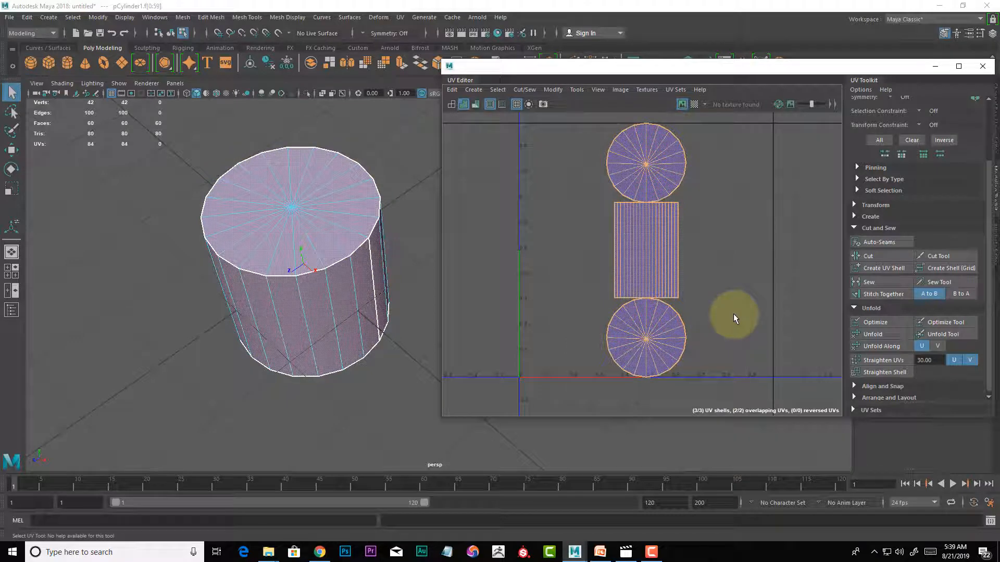
key(ctrl+l)
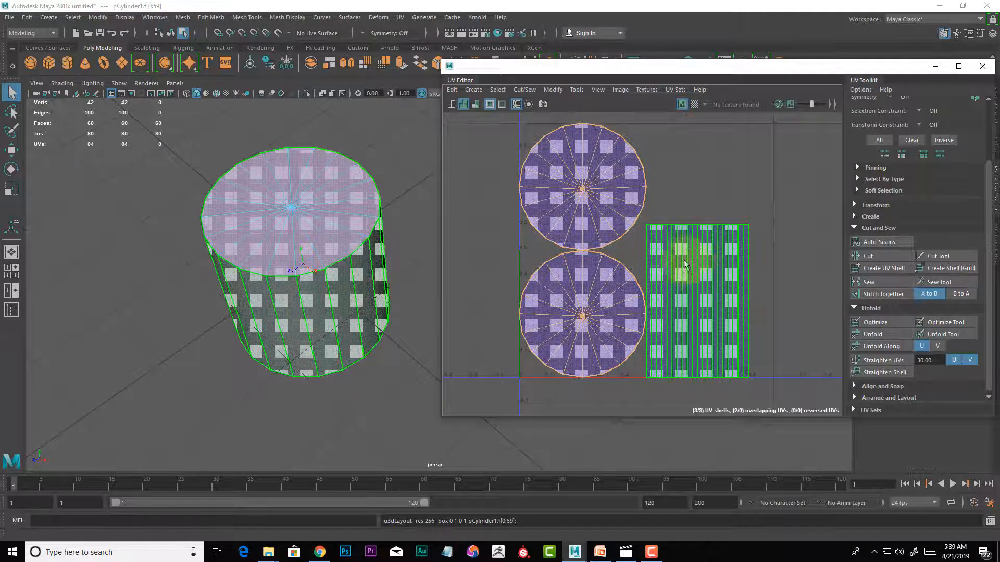
- Apply a planar mapping to all the cylinder's faces, projected from the camera and fitted to the bounding box
alt+middle_drag(672, 288, 668, 311)
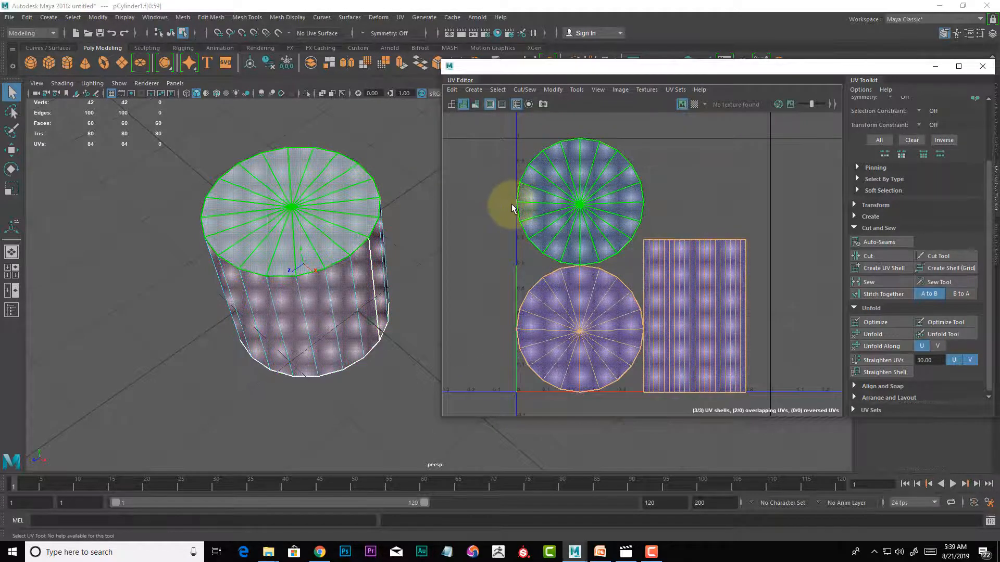
alt+drag(416, 253, 392, 274)
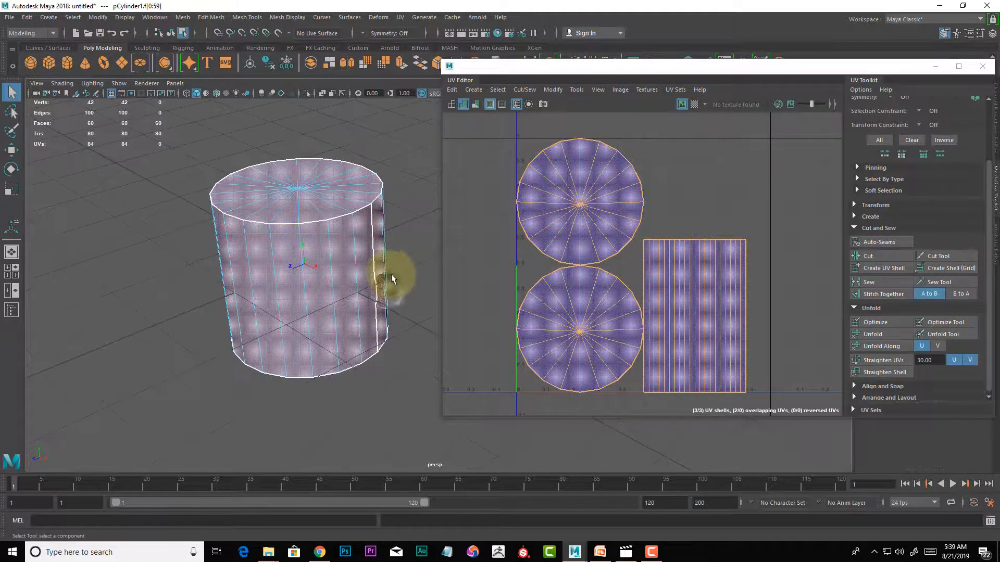
right_click(332, 230)
right_drag(333, 227, 432, 270)
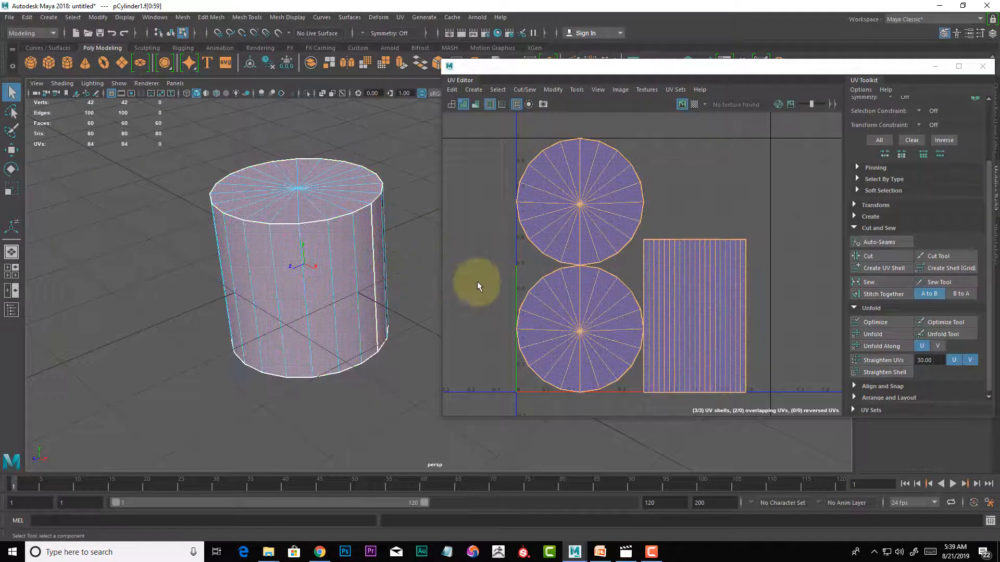
click(401, 19)
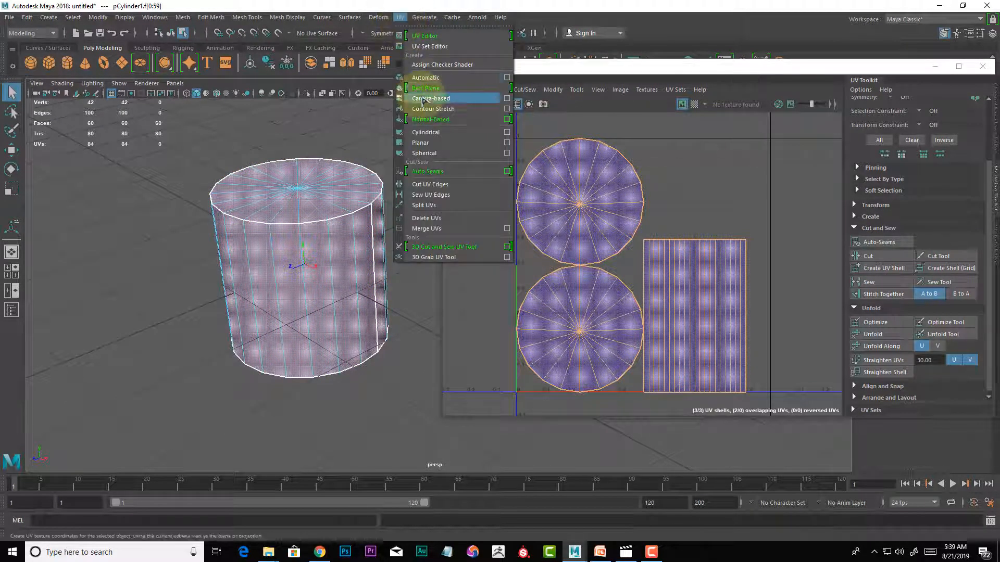
click(507, 143)
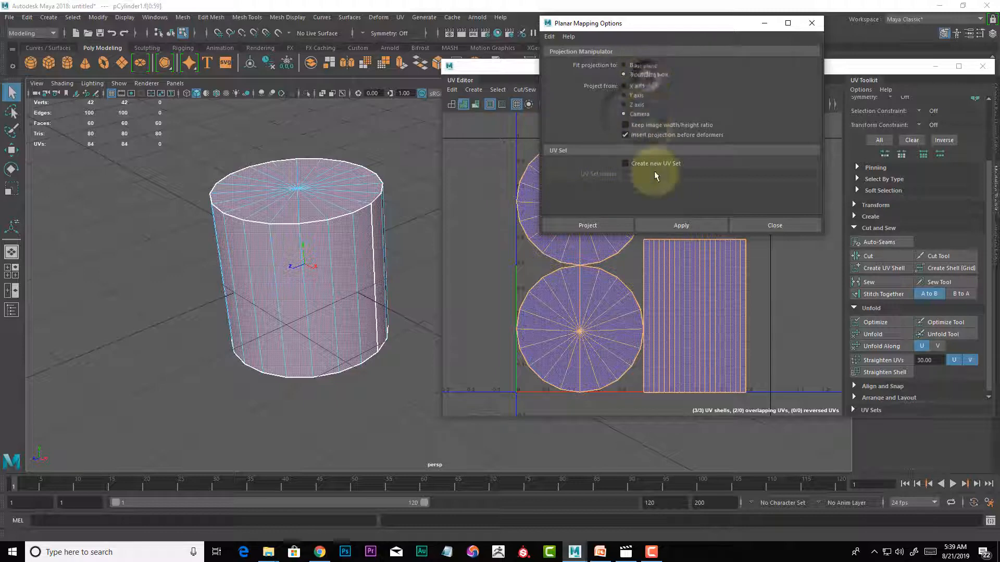
click(682, 226)
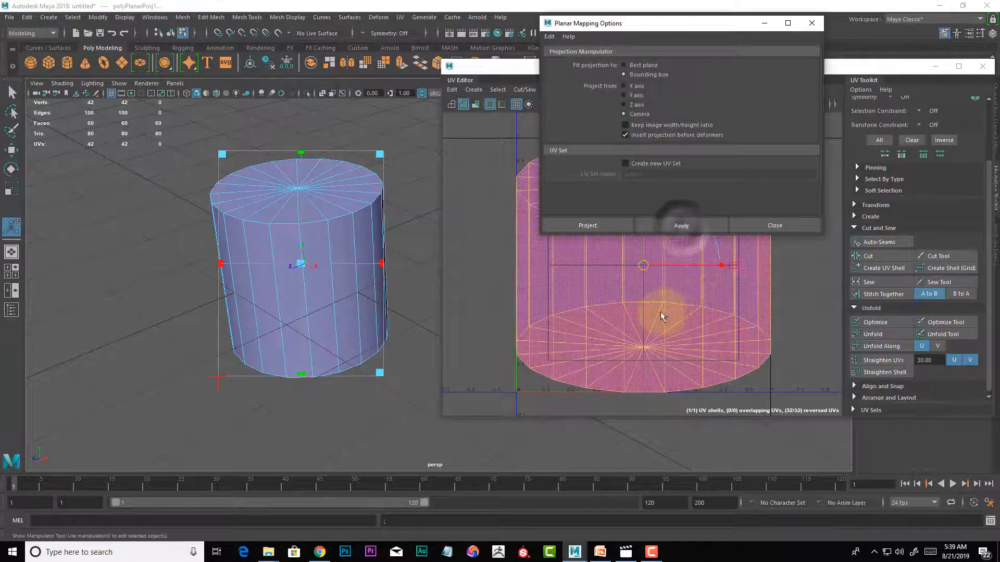
key(f)
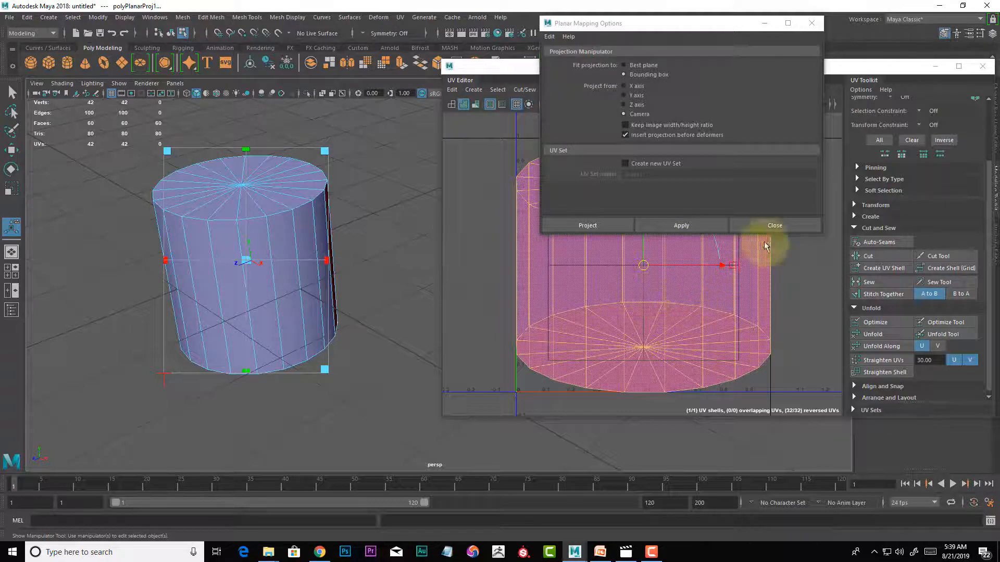
click(770, 226)
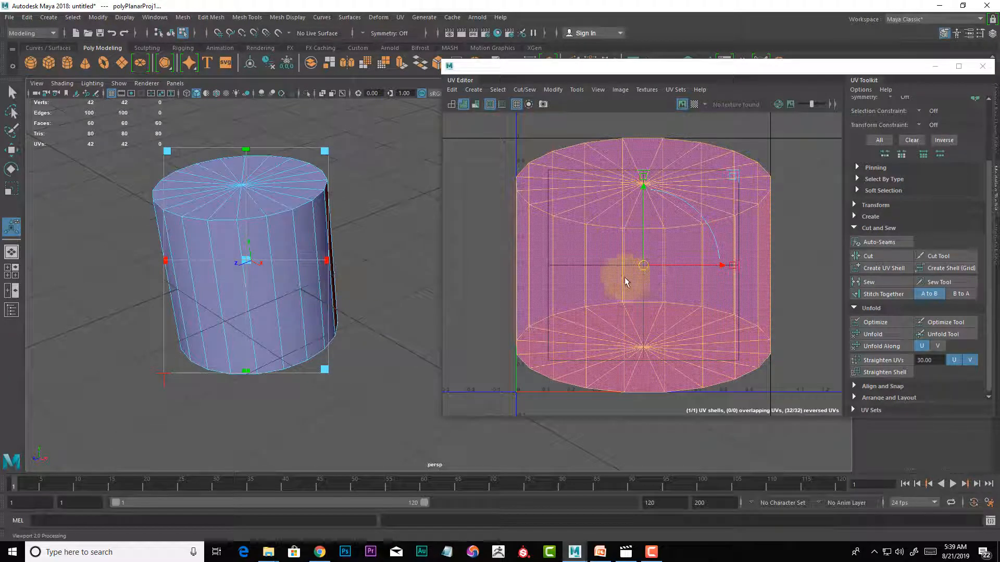
- Select the edge loop around the cylinder's top rim and cut the UVs along it
right_click(332, 227)
mouse_move(333, 227)
right_down()
mouse_move(338, 204)
mouse_move(326, 209)
right_up()
scroll(276, 219, up, 3)
alt+middle_drag(306, 254, 312, 247)
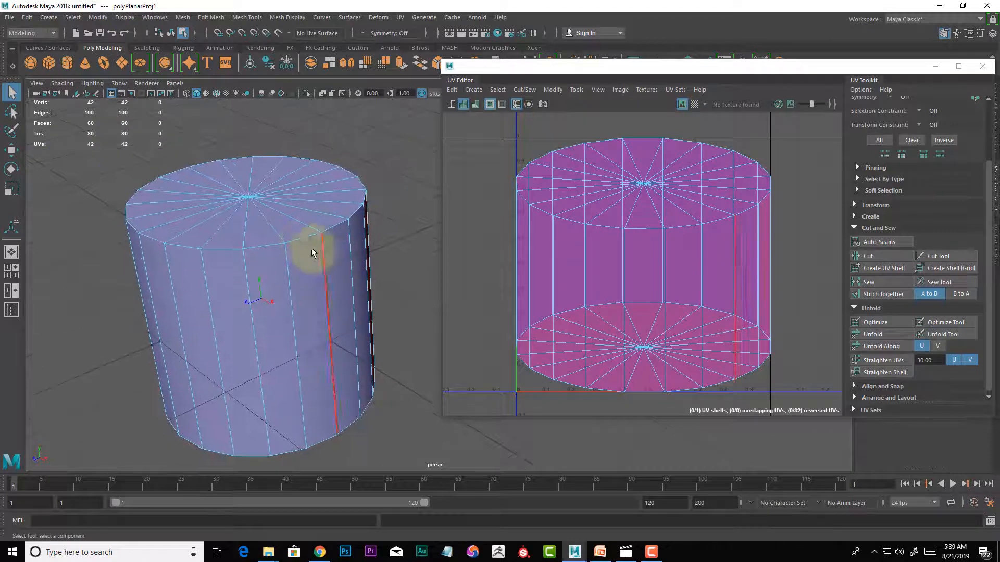
click(303, 238)
click(267, 248)
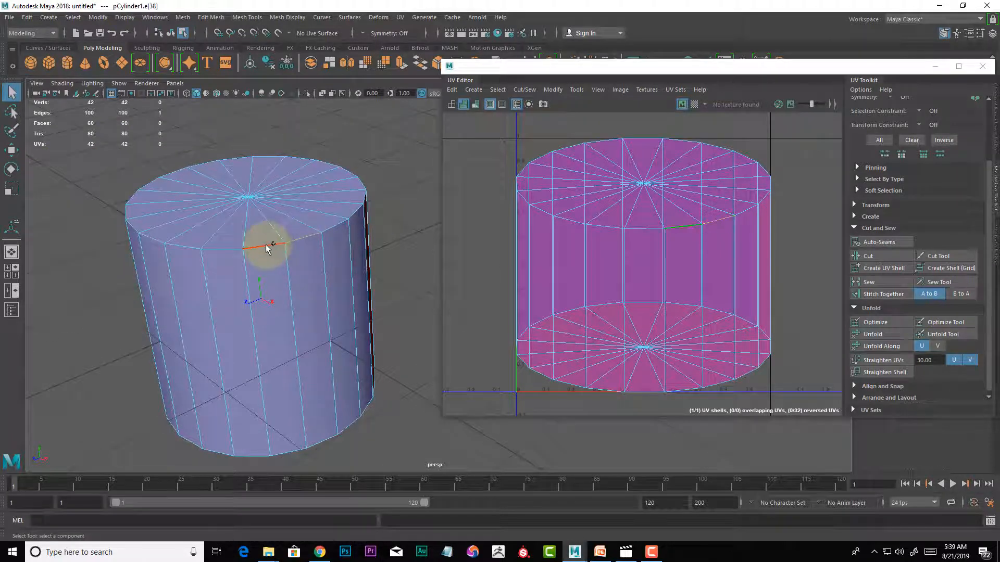
double_click(267, 247)
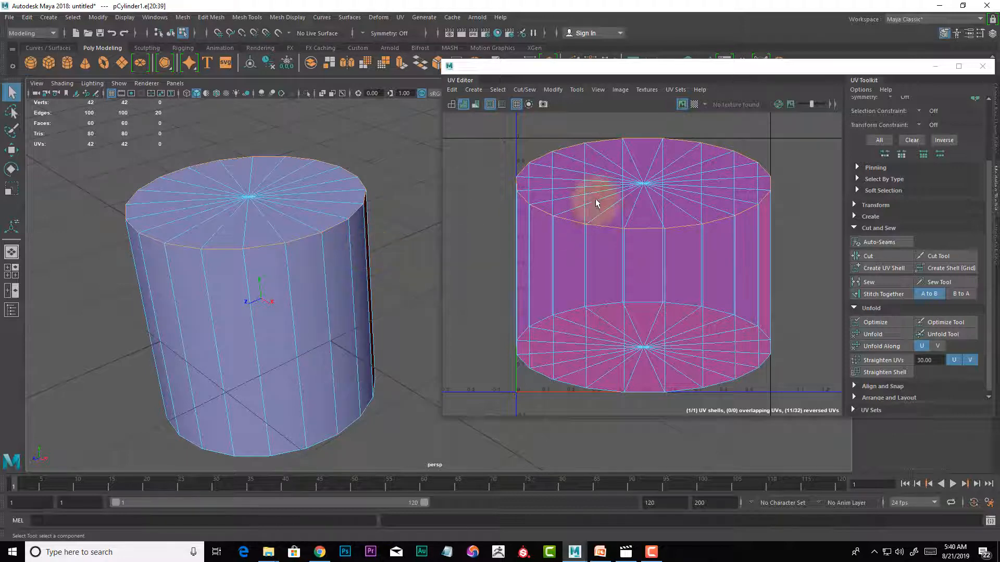
right_click(654, 160)
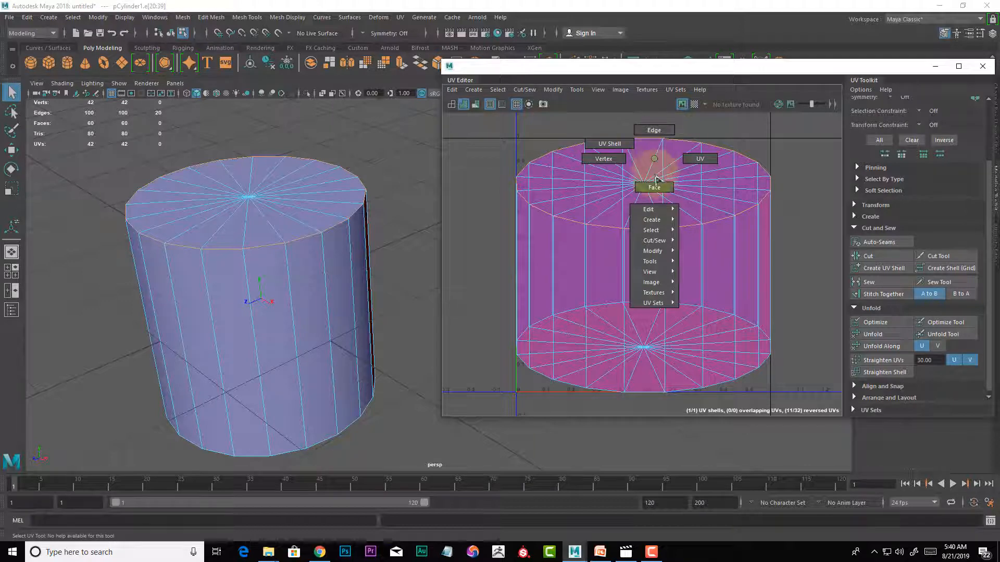
mouse_move(655, 240)
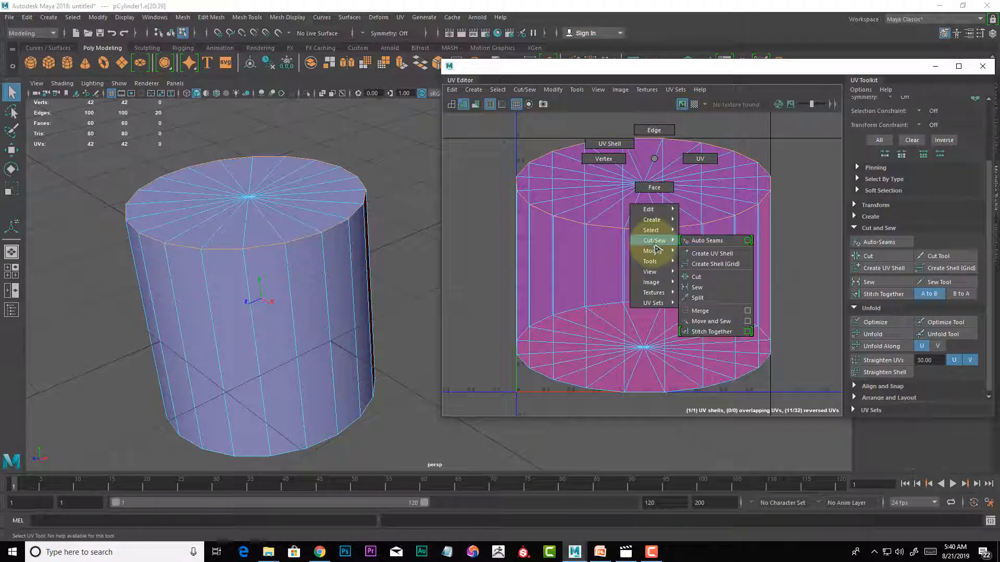
click(698, 276)
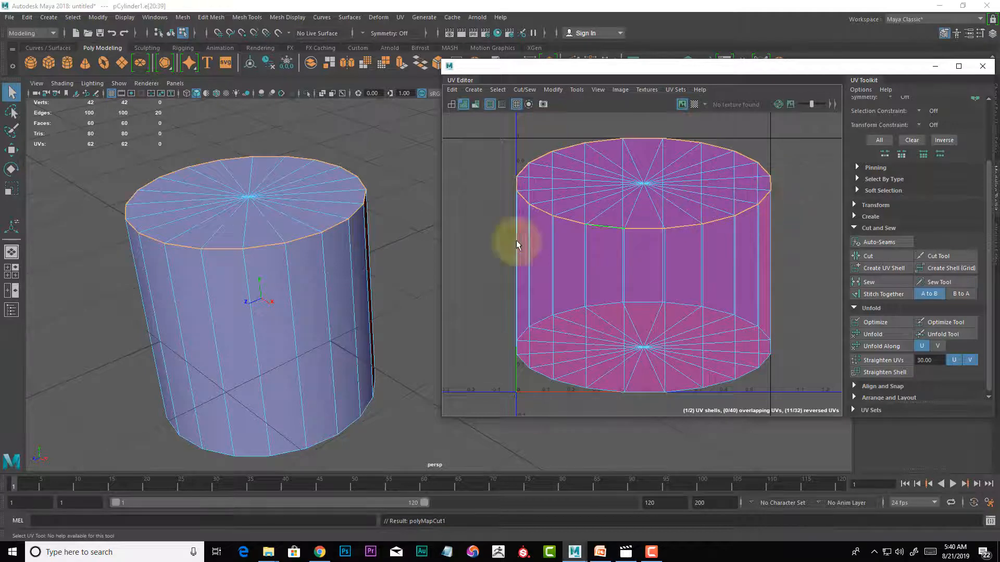
- Select the edge loop around the cylinder's bottom rim and cut the UVs along it
alt+drag(402, 356, 307, 343)
click(284, 351)
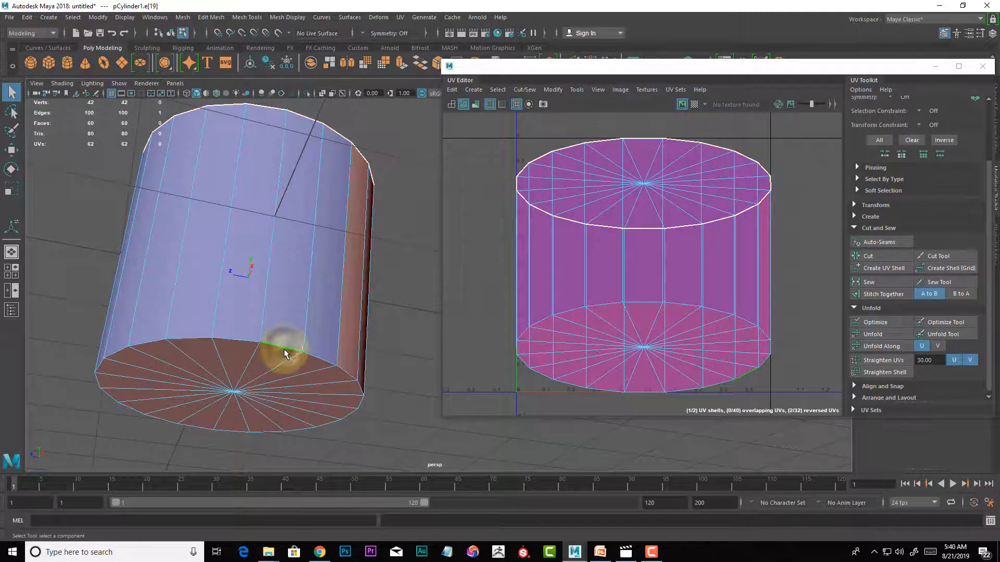
double_click(240, 342)
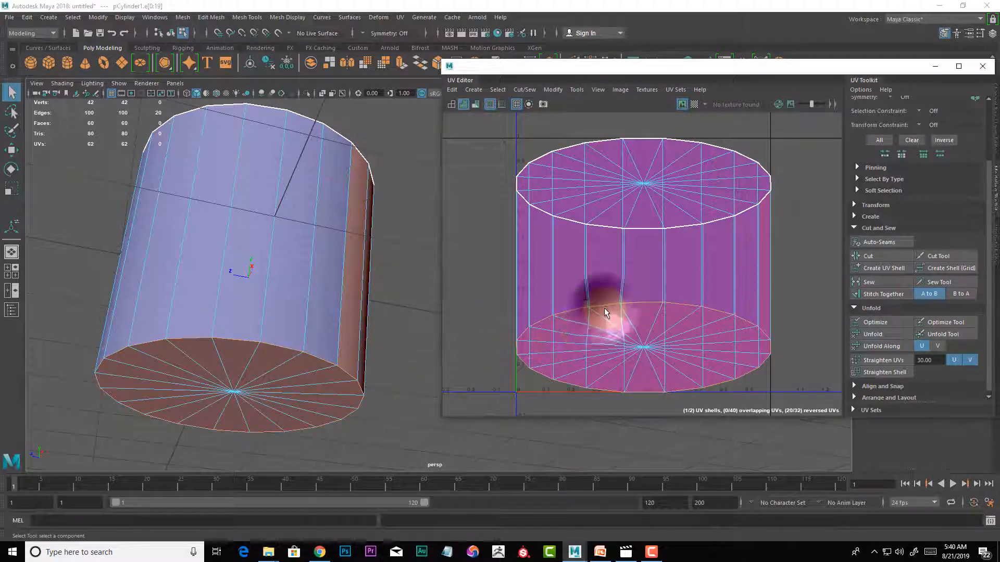
right_drag(604, 309, 671, 432)
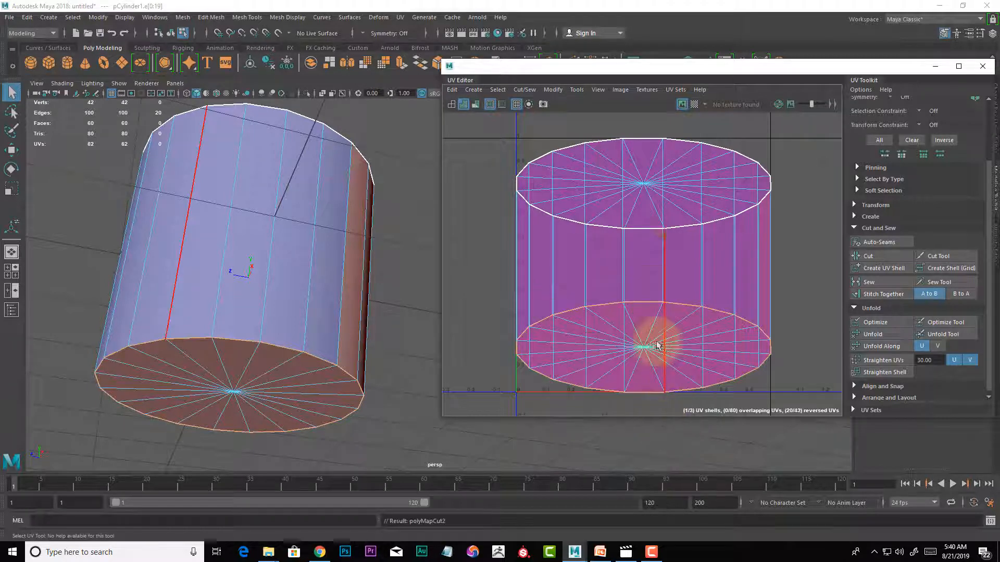
- Select the top cap's UV shell and move it horizontally off the side shell, out of the UV tile
scroll(673, 244, down, 2)
alt+middle_drag(672, 255, 672, 265)
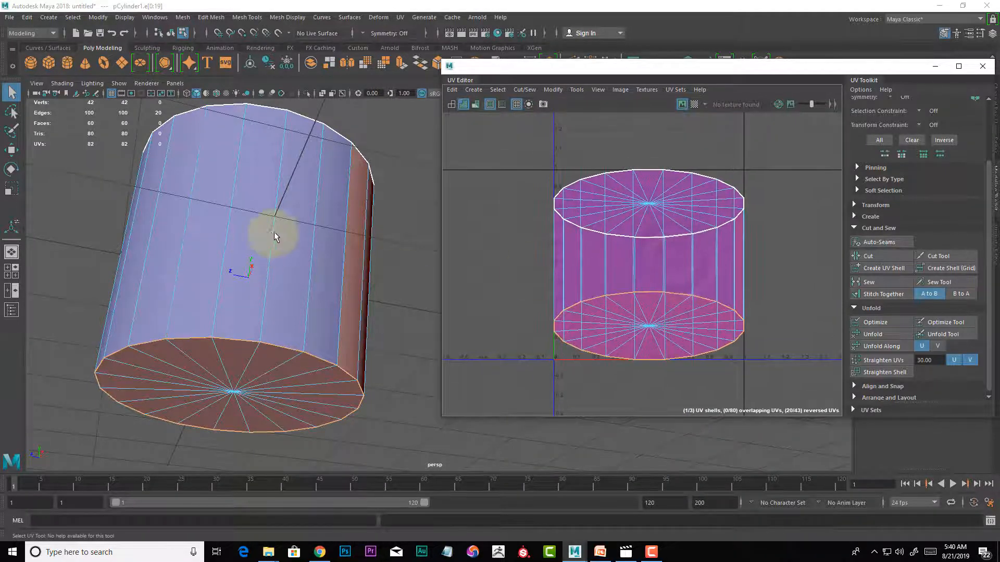
alt+drag(275, 232, 380, 302)
alt+drag(346, 271, 364, 263)
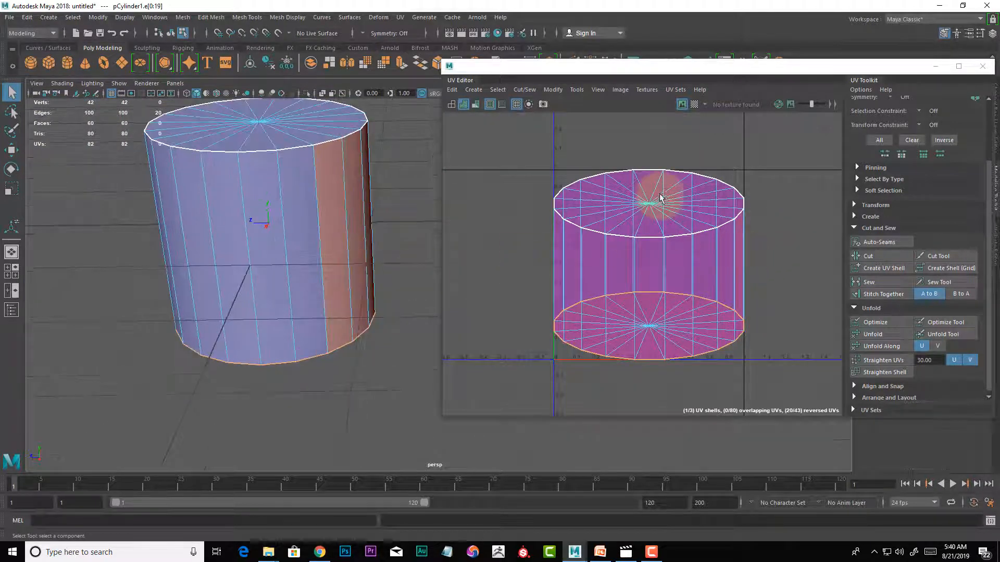
right_drag(636, 174, 547, 163)
click(626, 219)
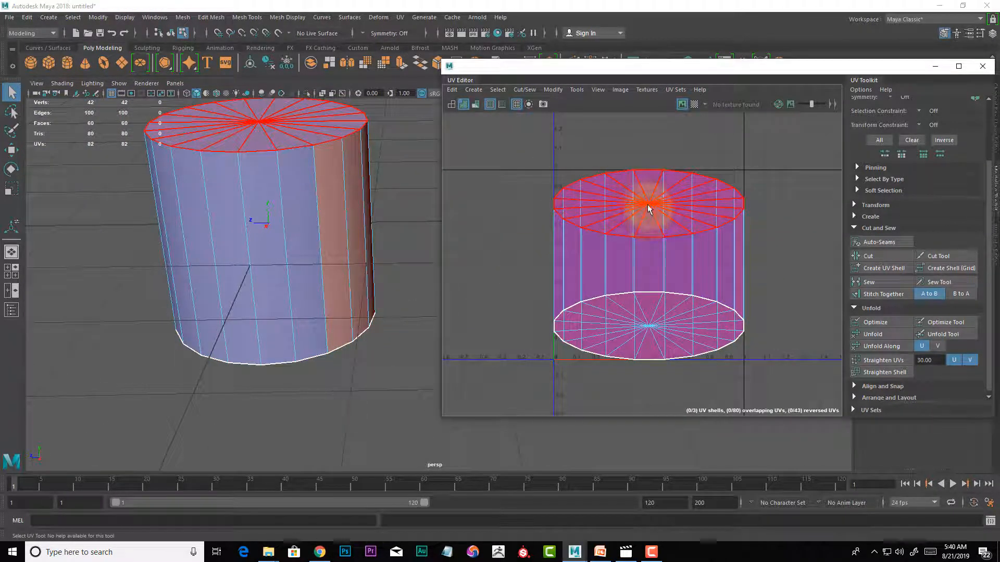
click(648, 208)
key(w)
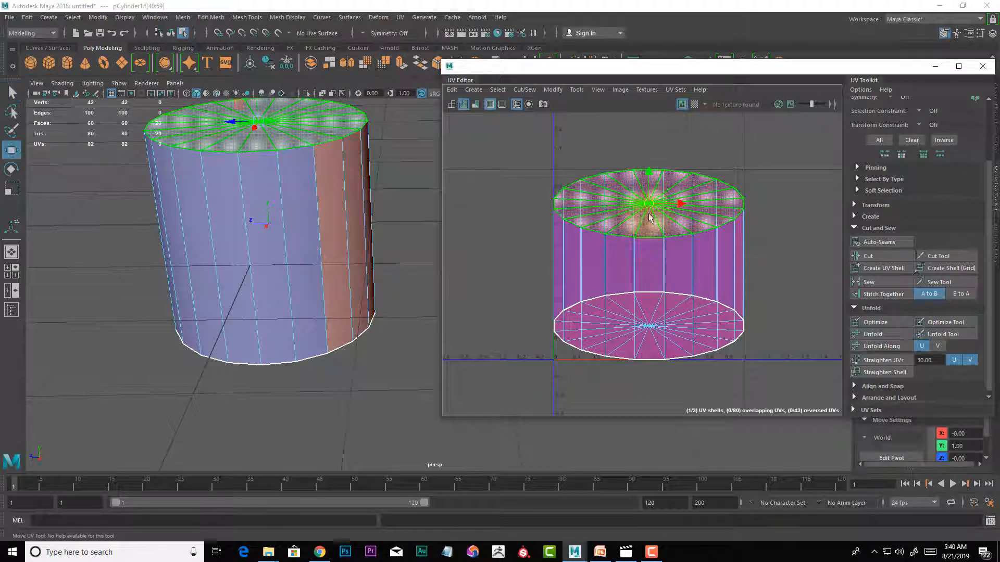
drag(659, 204, 479, 203)
- Select the bottom cap's UV shell and move it out of the UV tile, on the side opposite the top cap
click(647, 330)
key(w)
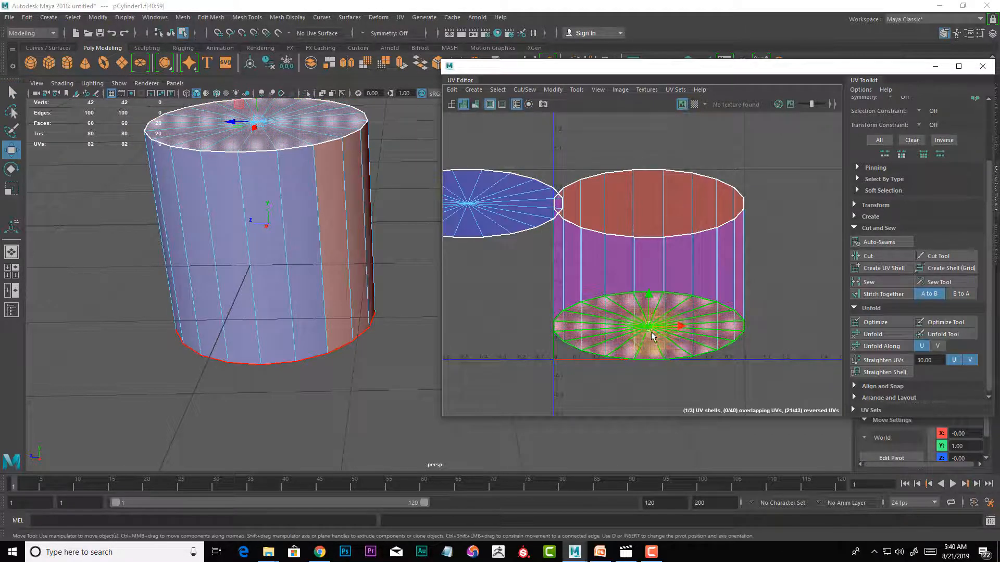
drag(670, 331, 885, 328)
scroll(759, 292, down, 2)
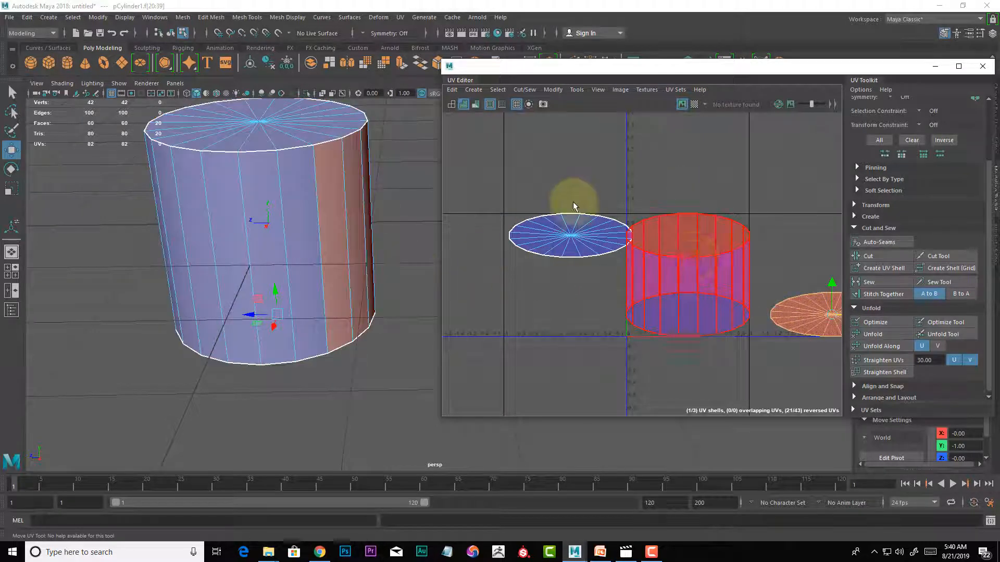
- Select one vertical edge of the cylinder's side shell and cut the UVs along it
right_click(701, 209)
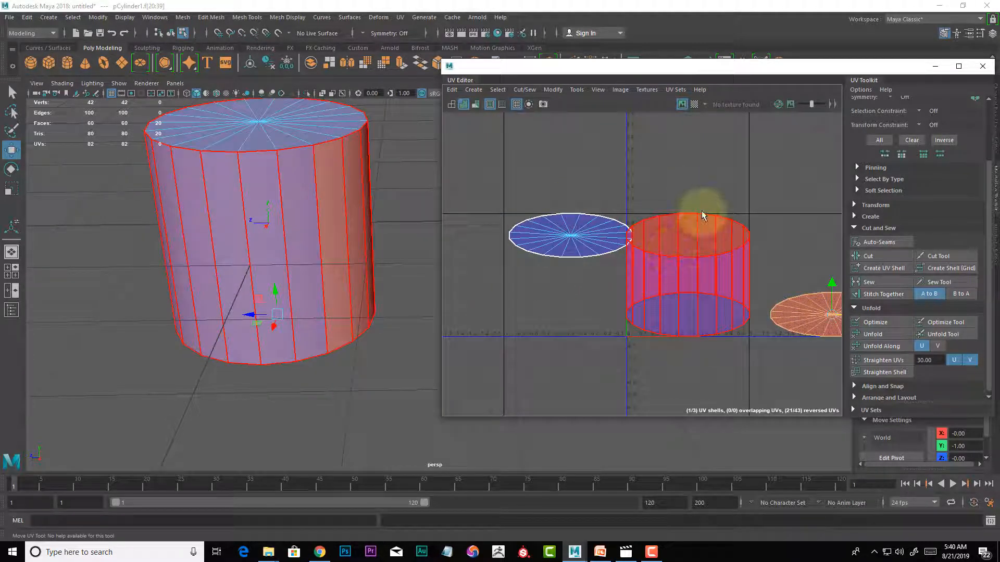
right_drag(701, 208, 701, 182)
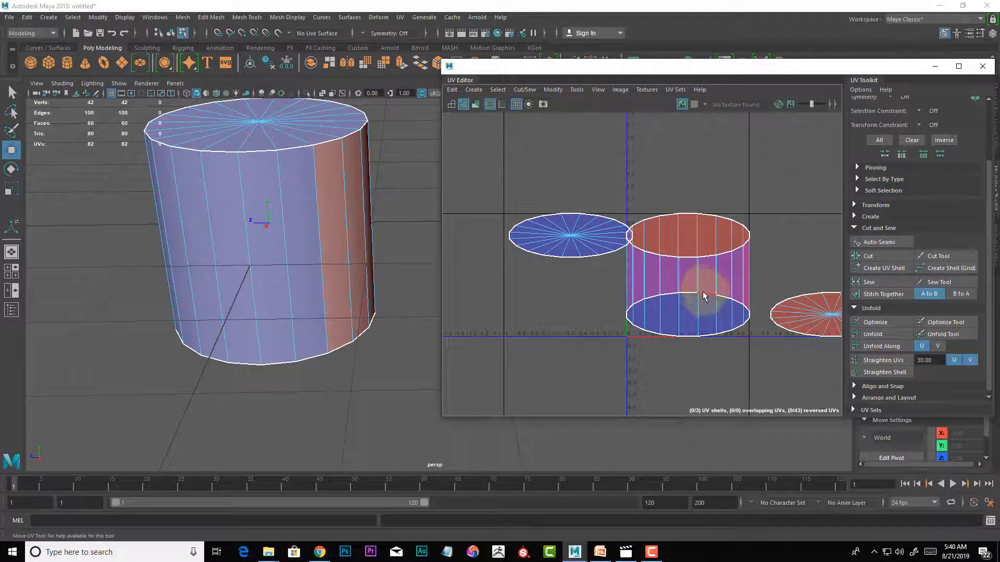
click(702, 296)
right_click(699, 306)
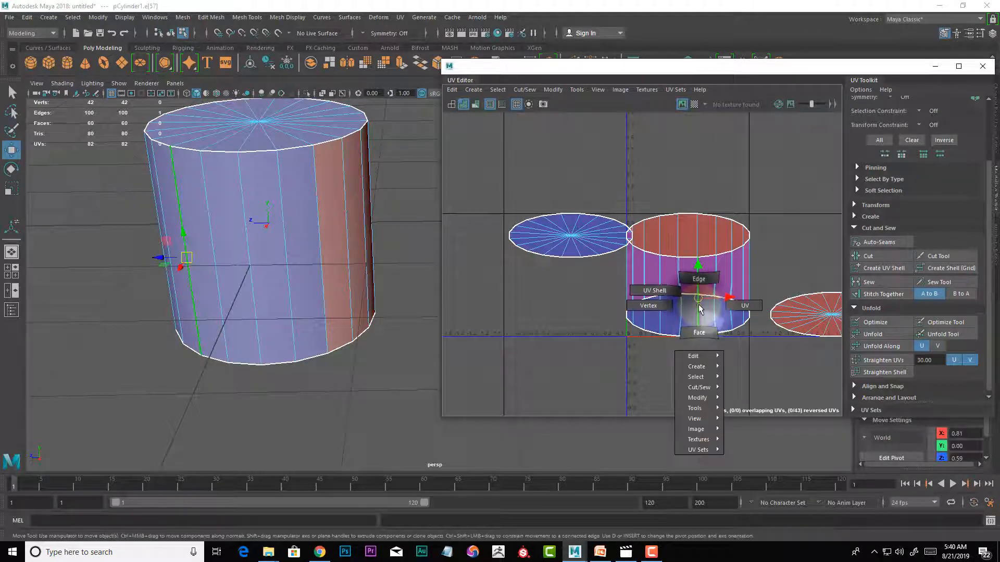
right_drag(698, 306, 756, 428)
- Undo the layout attempt and unfold all of the cylinder's UV shells
click(747, 268)
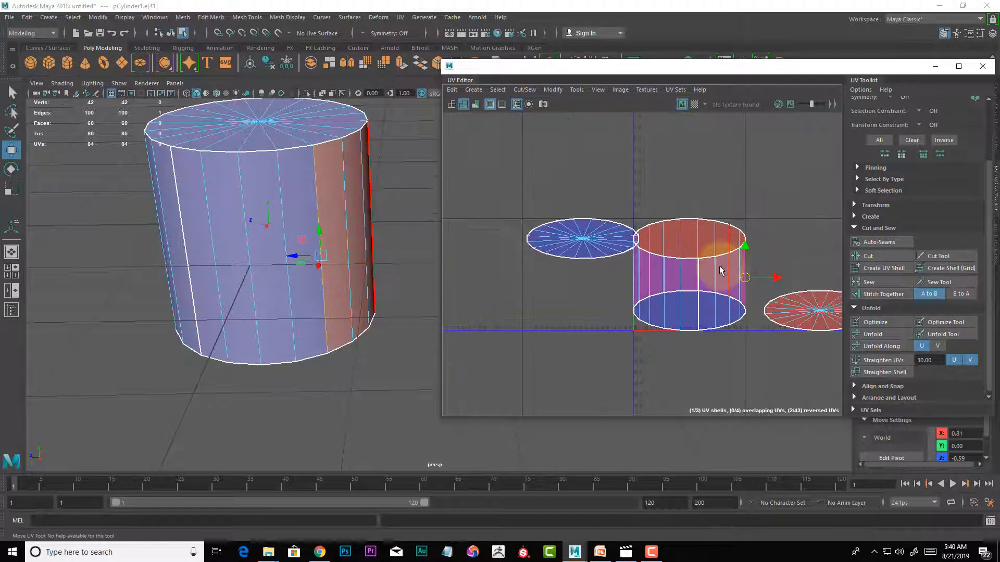
alt+middle_drag(720, 269, 675, 251)
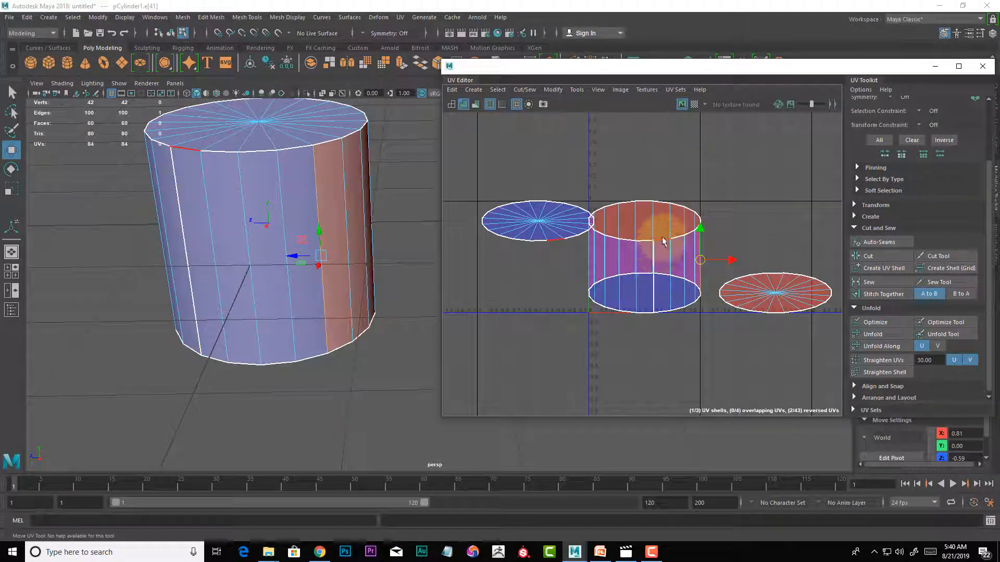
scroll(664, 240, down, 2)
key(ctrl+z)
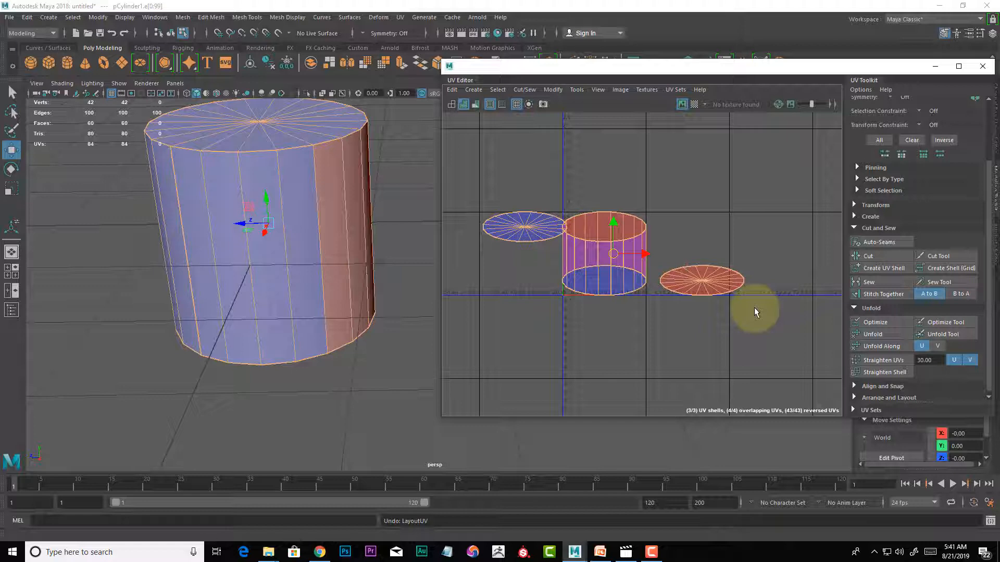
key(g)
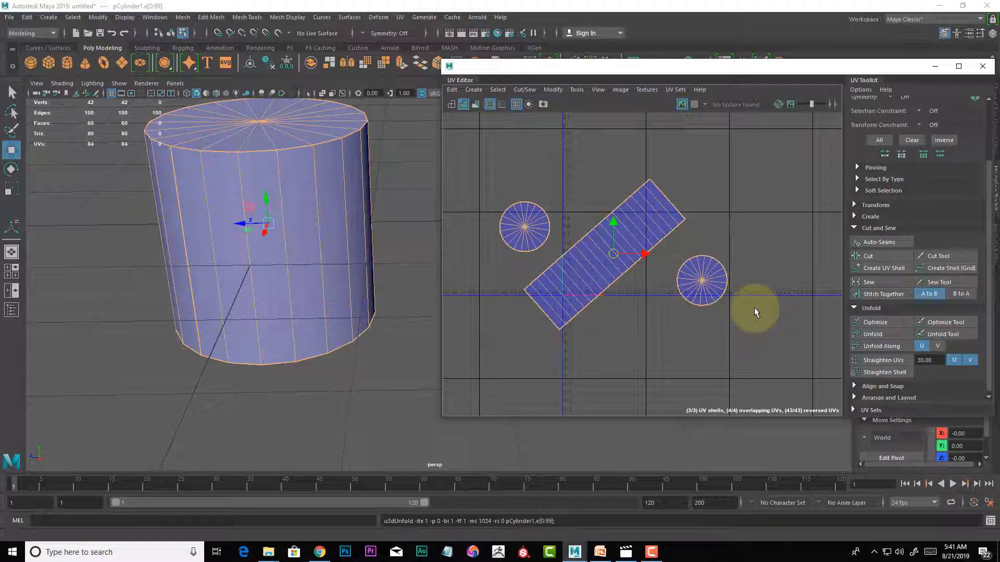
- Select both cap shells and the unfolded side shell, and lay them out inside the UV tile
double_click(258, 291)
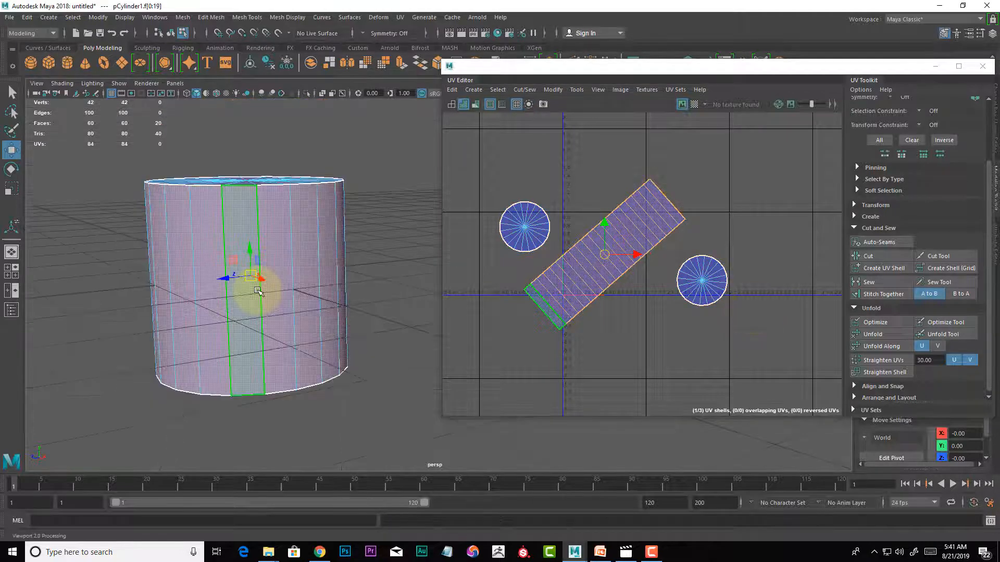
scroll(632, 295, up, 2)
scroll(607, 275, down, 2)
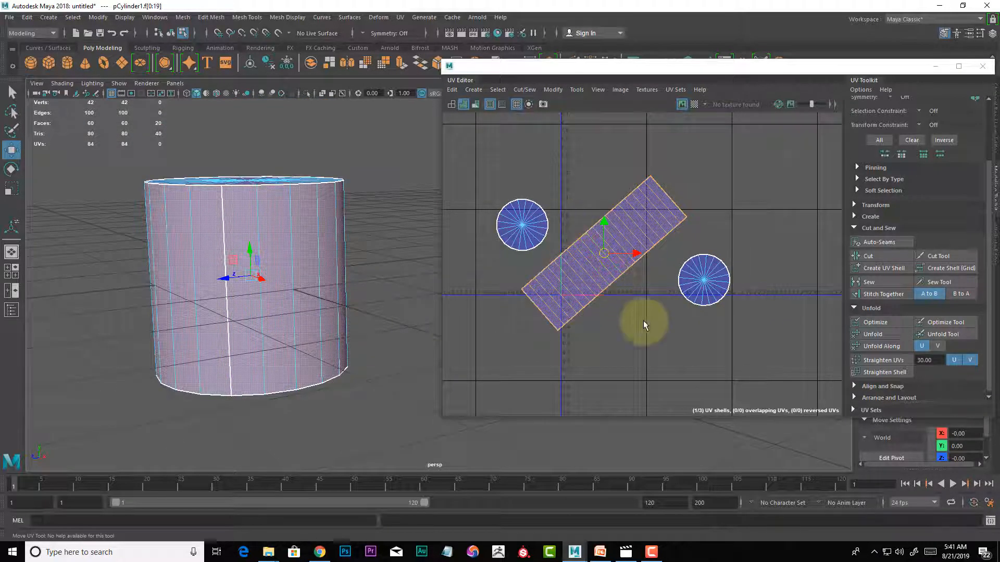
drag(500, 183, 788, 339)
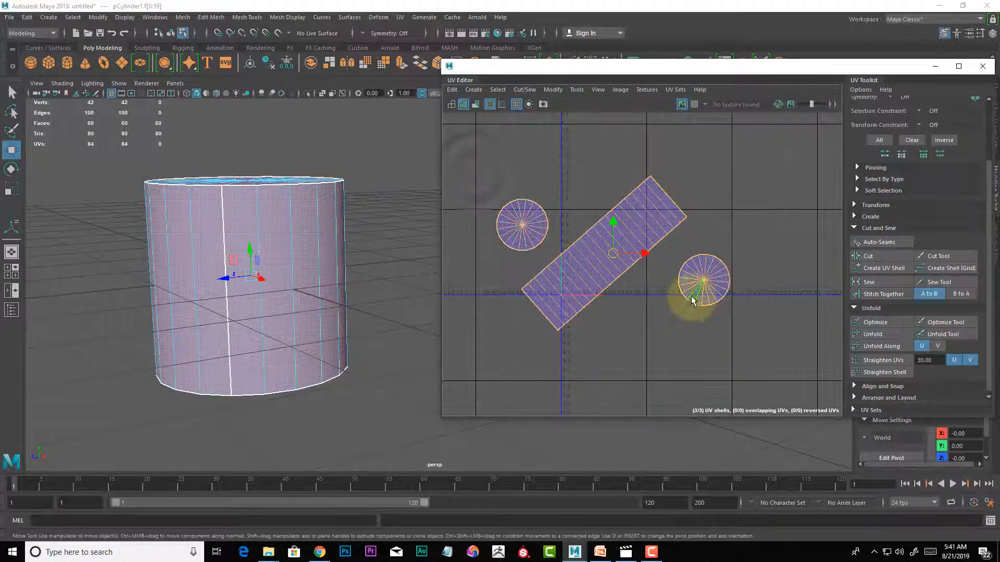
key(ctrl+l)
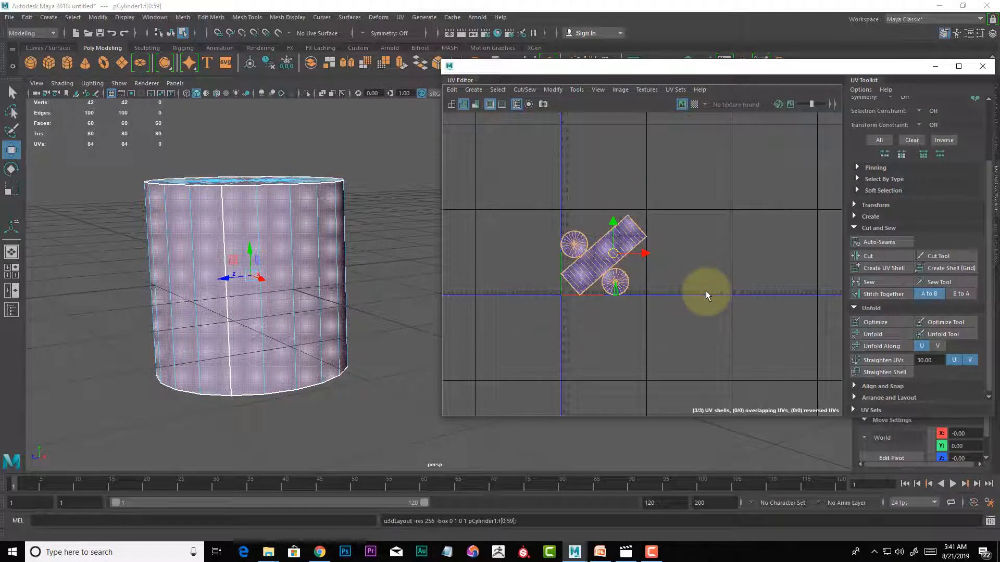
scroll(626, 260, up, 4)
scroll(640, 301, up, 2)
scroll(641, 302, down, 2)
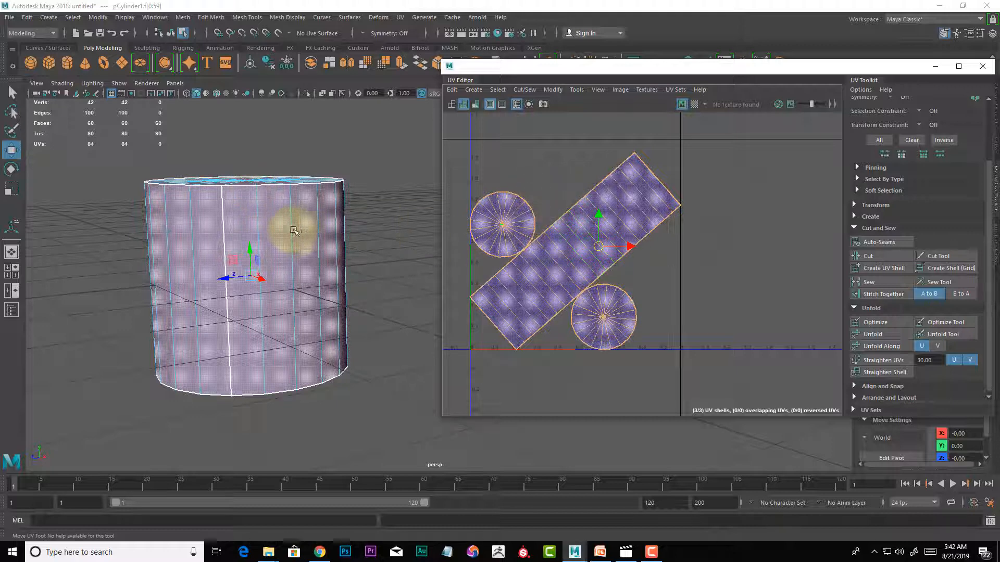
- Select the edge loop around the cylinder's top rim to examine which UV shell borders it corresponds to
scroll(293, 230, up, 2)
alt+drag(368, 250, 346, 230)
right_drag(307, 259, 313, 224)
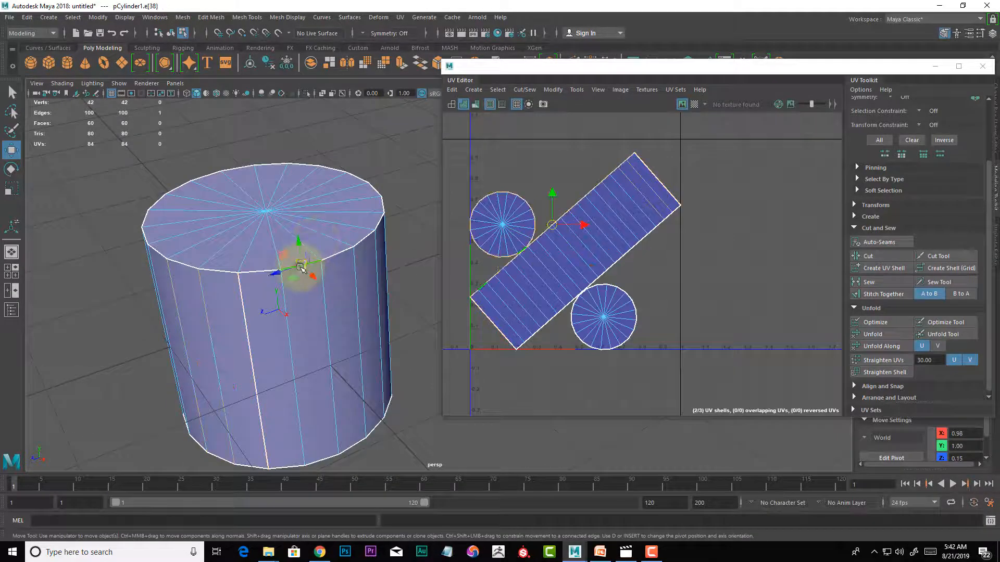
double_click(291, 272)
alt+drag(313, 306, 290, 258)
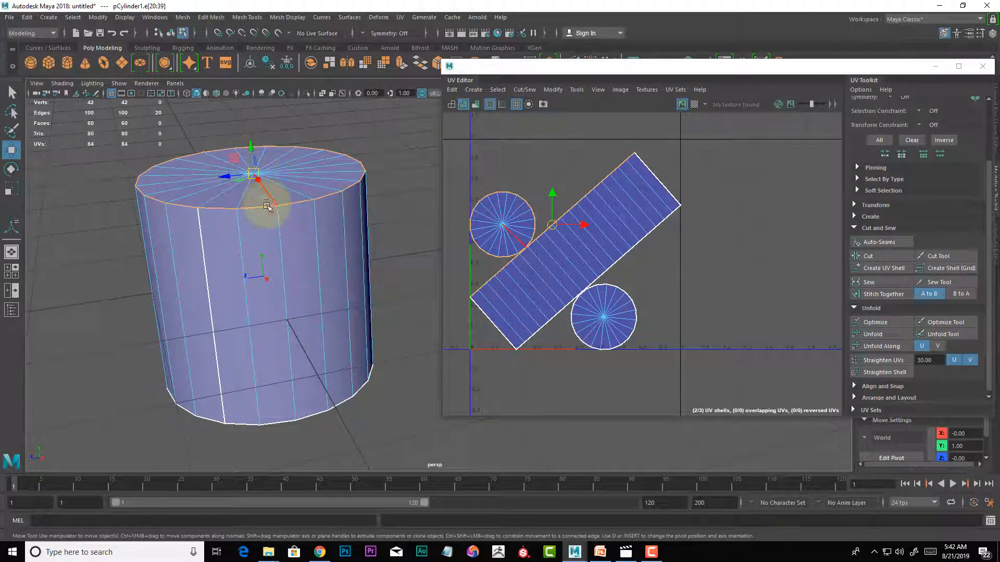
alt+drag(272, 232, 368, 234)
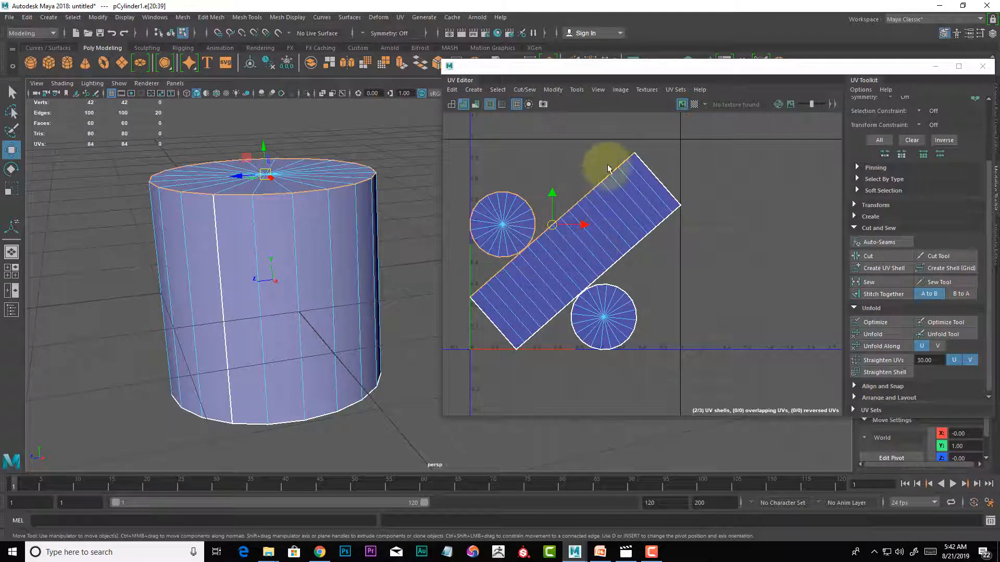
- Try to rotate the side shell with only the top rim's edges selected, and undo the rotation
key(e)
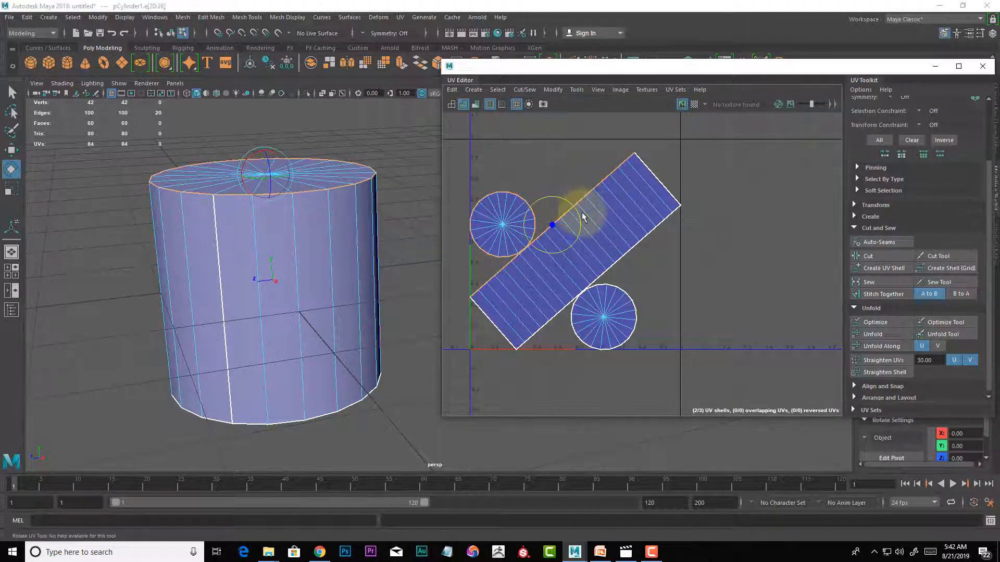
drag(573, 211, 573, 219)
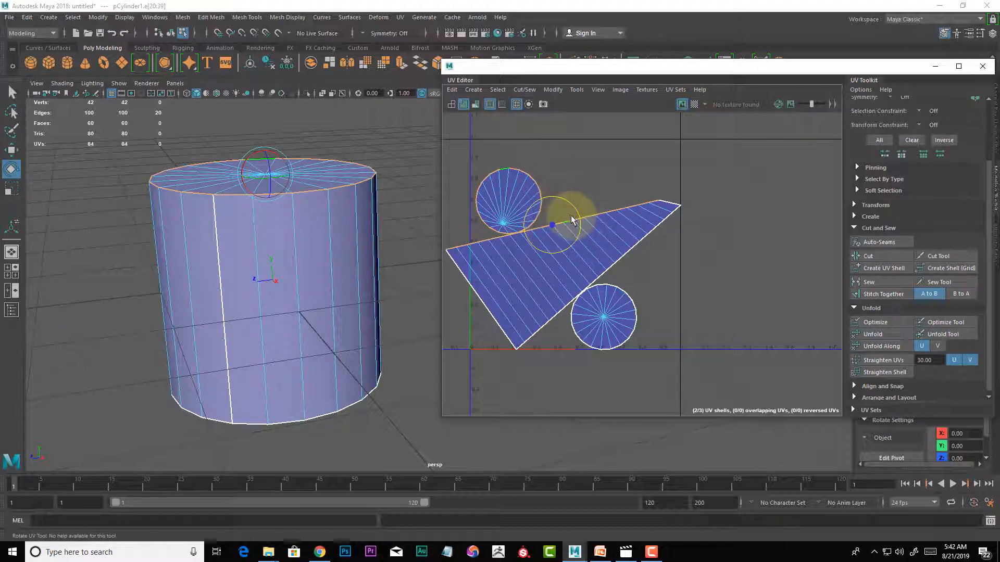
key(ctrl+z)
- Select the whole side shell and rotate it until its long edges are approximately horizontal
right_drag(597, 202, 597, 228)
double_click(602, 201)
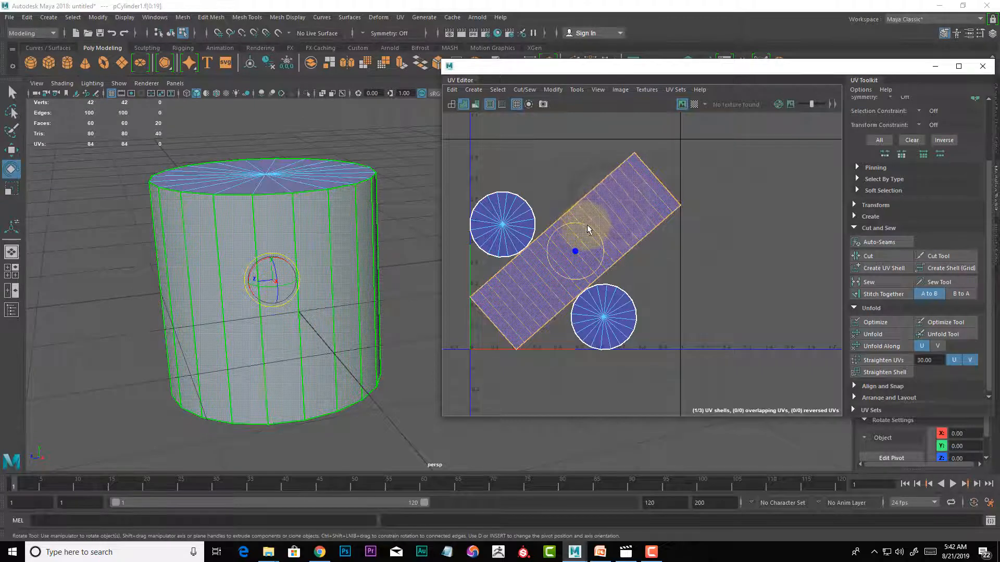
drag(583, 229, 601, 242)
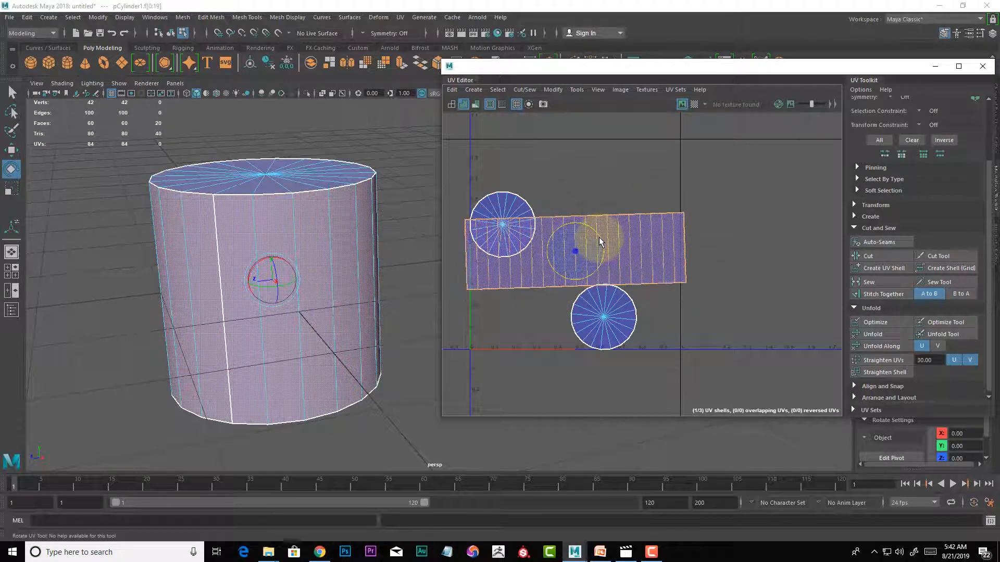
right_drag(613, 224, 614, 204)
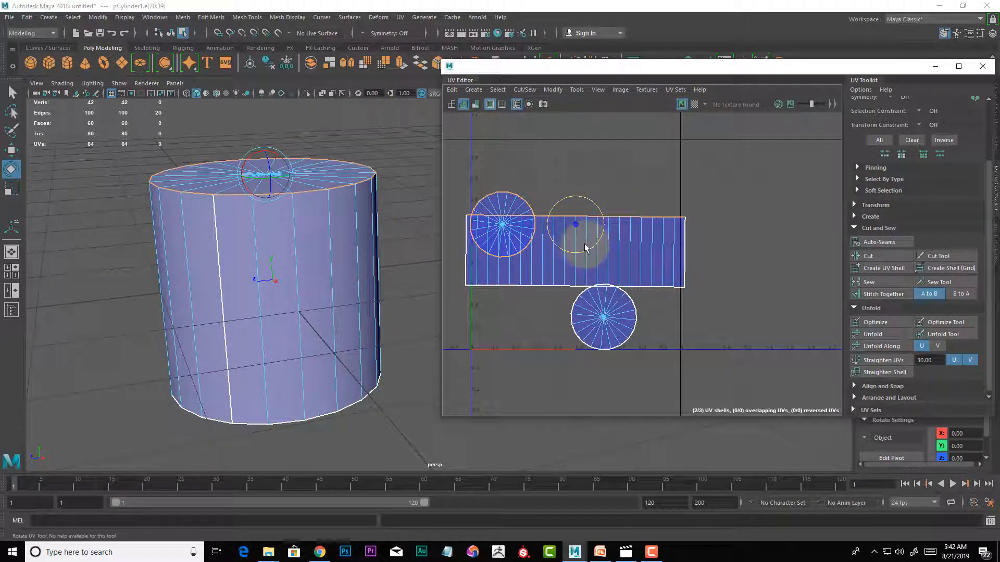
- Select all three UV shells and lay them out again with the side shell horizontal
key(w)
right_drag(576, 254, 547, 247)
click(435, 179)
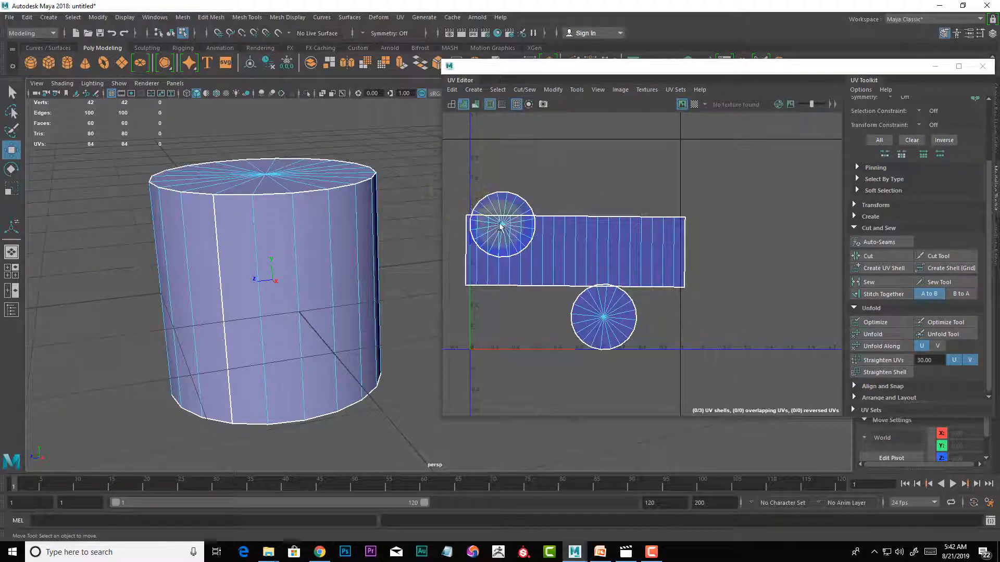
drag(446, 177, 726, 373)
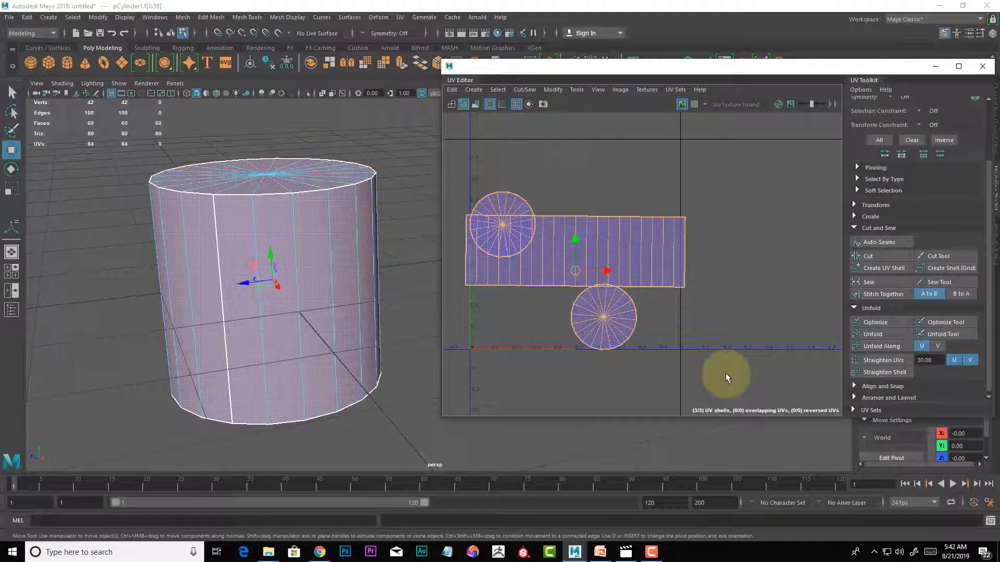
key(ctrl+l)
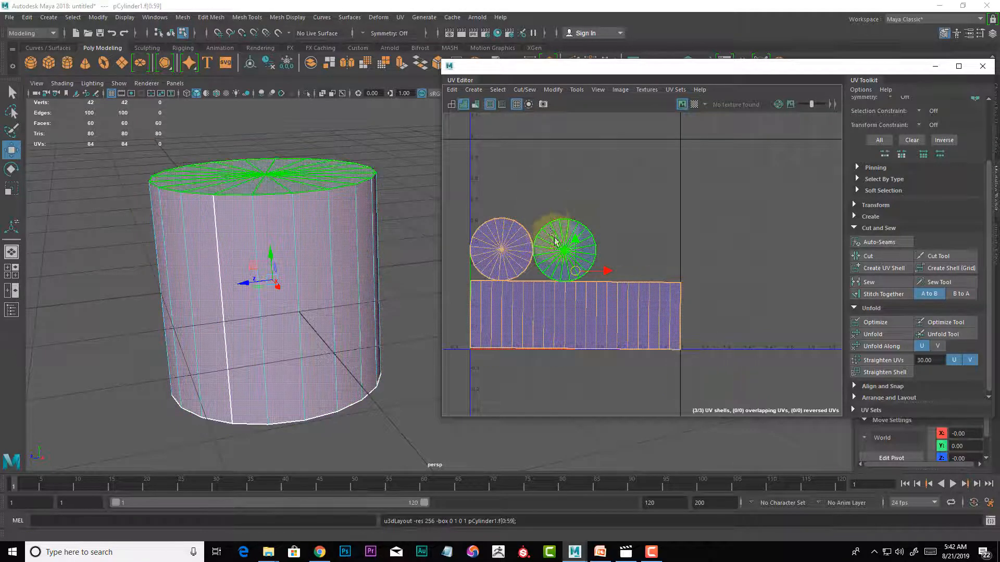
- Select the two cap shells, scale them up uniformly, and position them above the side shell
click(733, 226)
drag(686, 261, 504, 201)
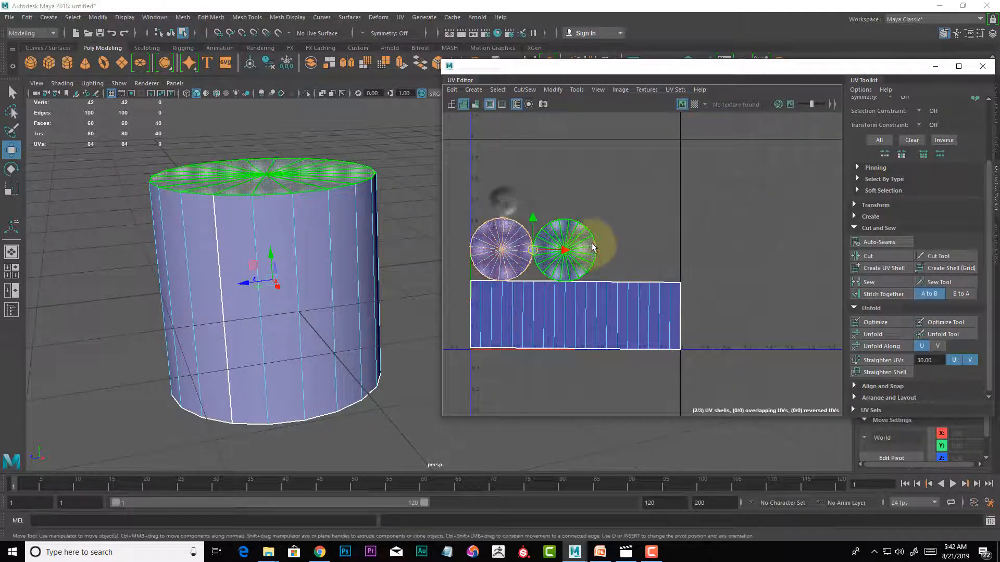
key(r)
drag(534, 250, 580, 226)
key(w)
key(r)
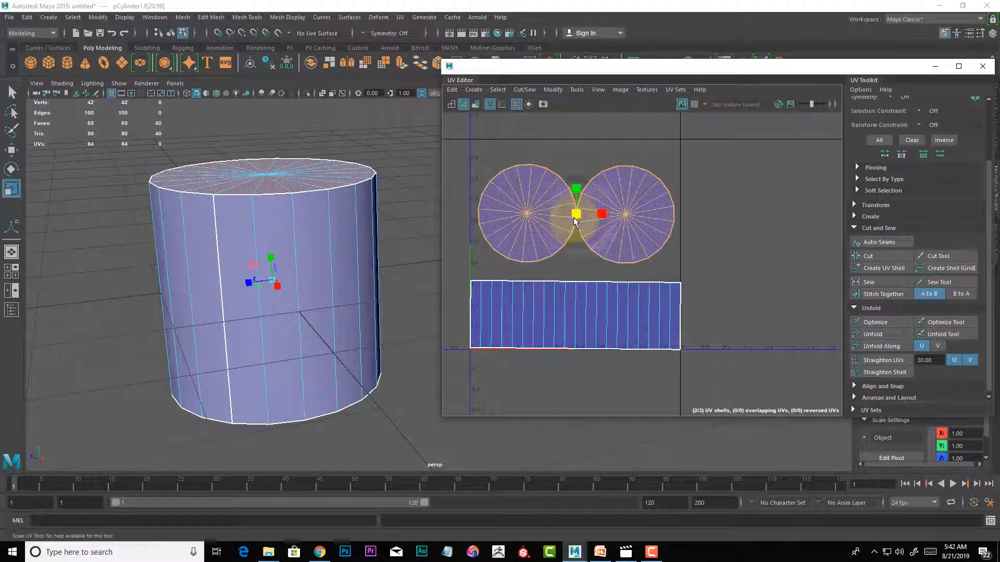
- Undo the caps-only layout and lay out the enlarged caps together with the side shell, then clear the selection
key(ctrl+l)
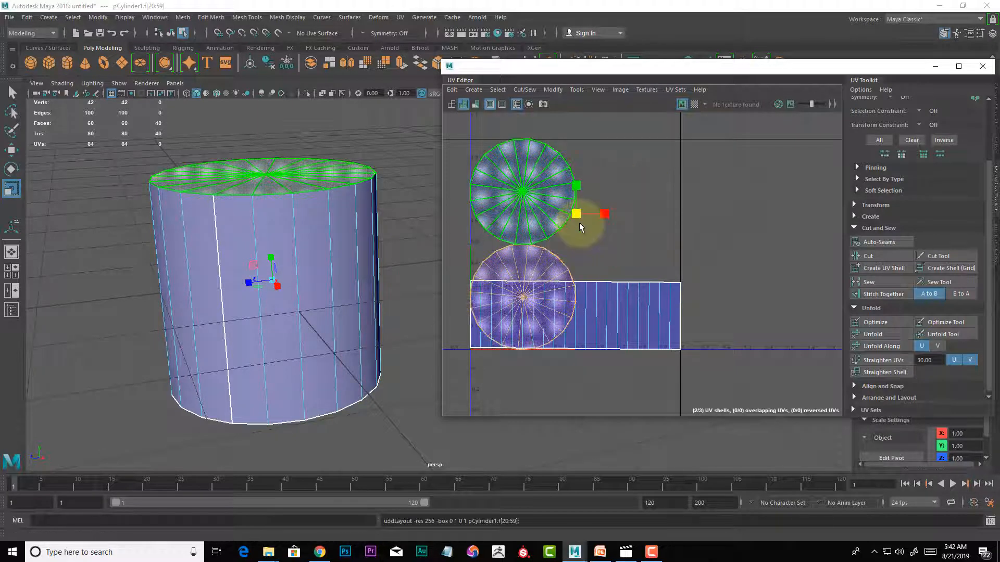
key(ctrl+z)
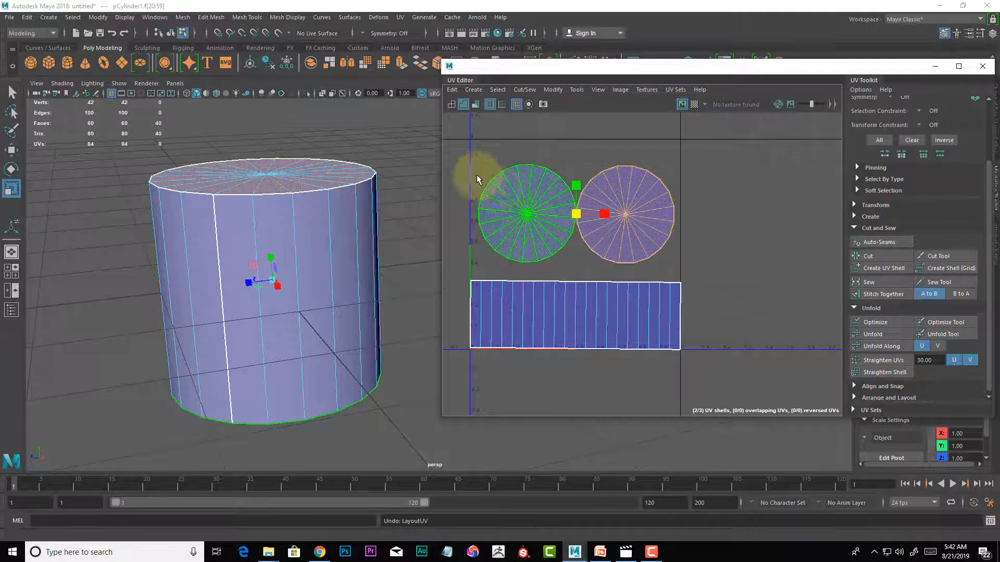
drag(475, 167, 719, 363)
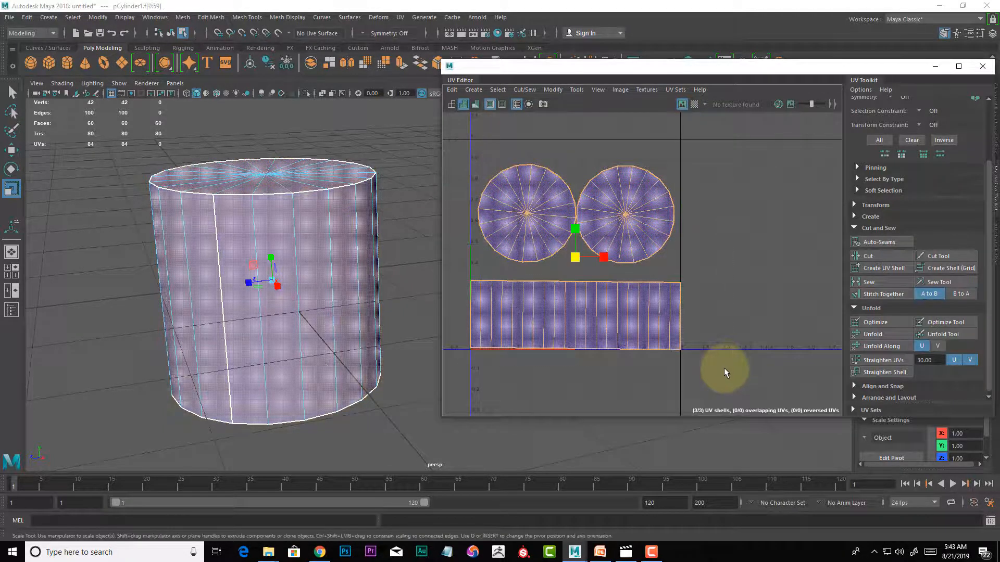
key(ctrl+l)
click(780, 300)
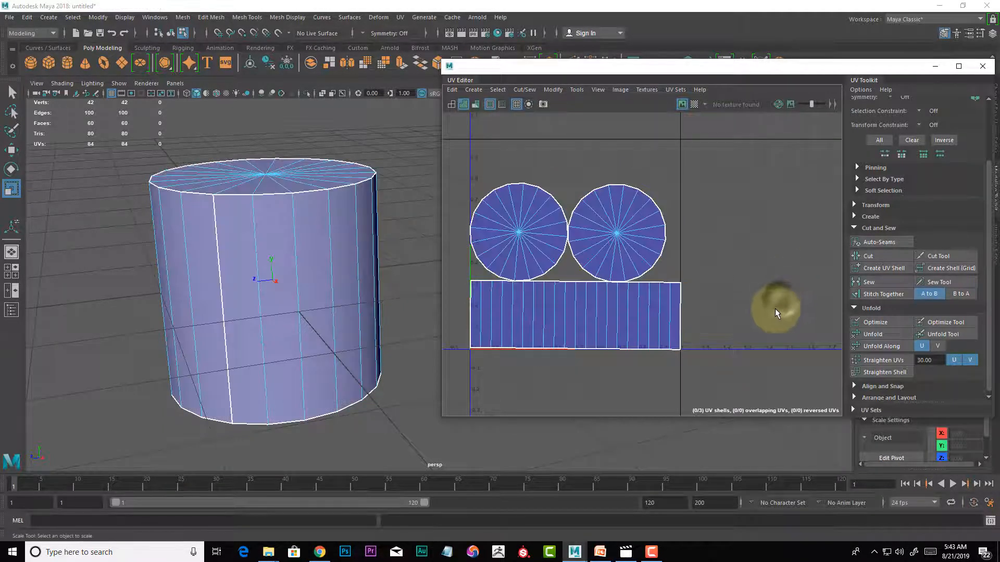
- Try to align the cylinder's slightly tilted side shell with the UV axes using Orient Shells
click(629, 314)
click(698, 305)
click(680, 311)
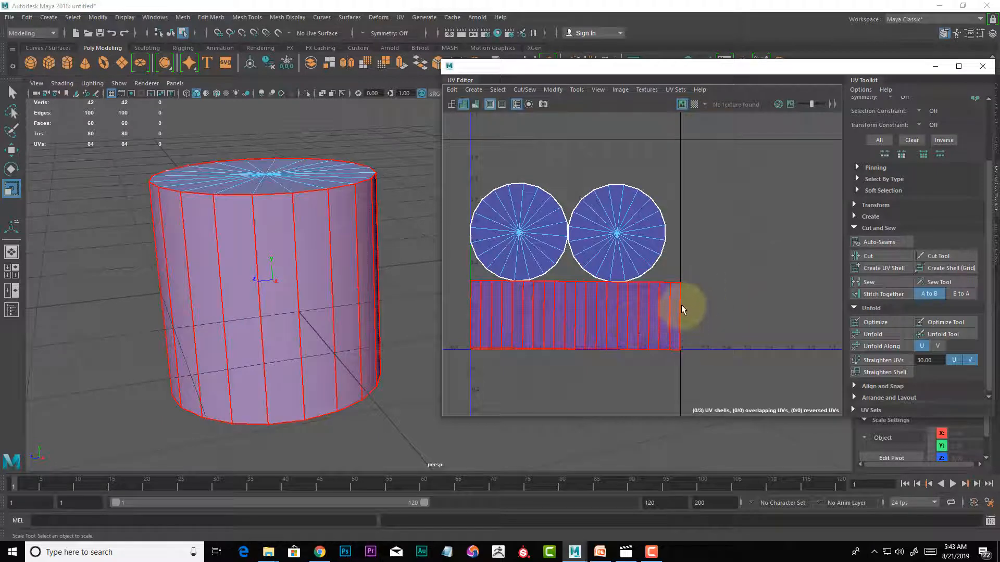
right_drag(620, 314, 701, 390)
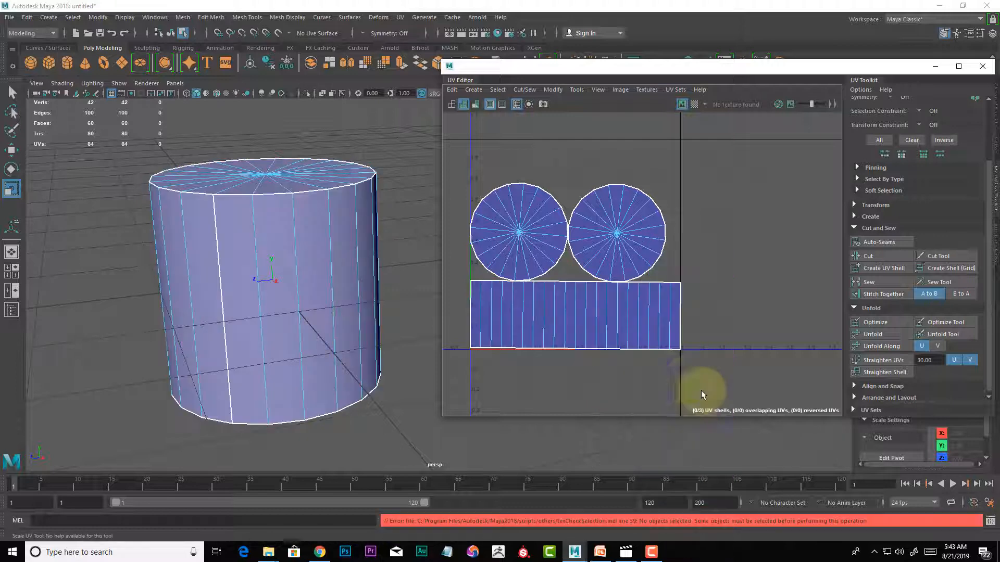
- Select the cylinder's whole side shell, apply Orient Shells to square it to the UV axes, and clear the selection
click(677, 317)
scroll(602, 349, up, 2)
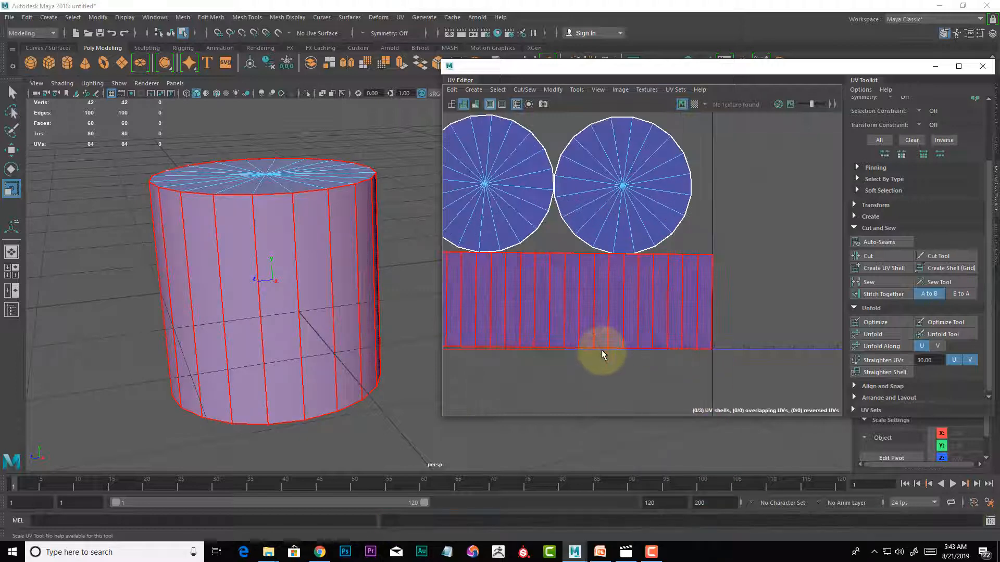
scroll(601, 348, down, 1)
click(684, 306)
right_drag(611, 302, 670, 389)
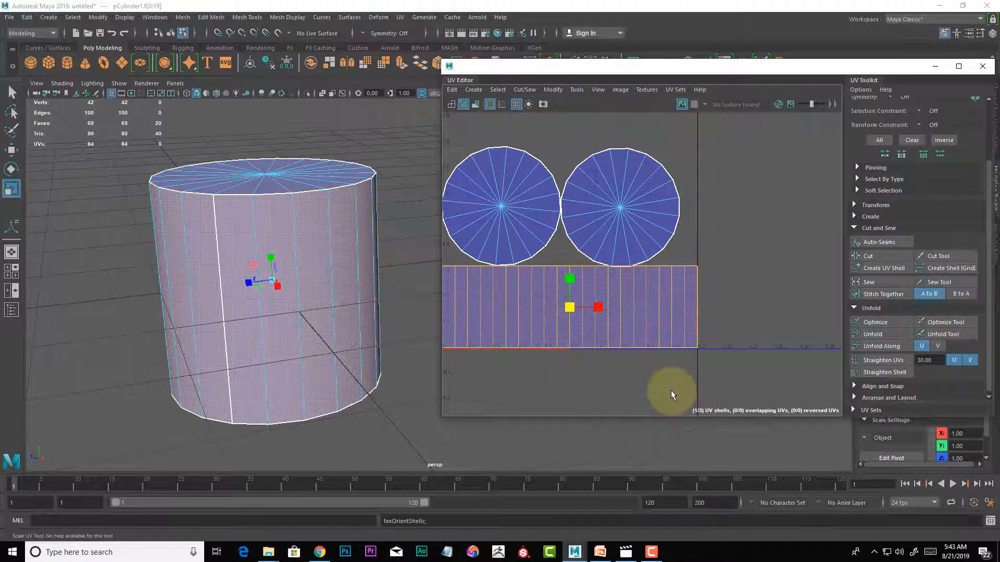
click(710, 274)
scroll(708, 272, down, 2)
click(670, 289)
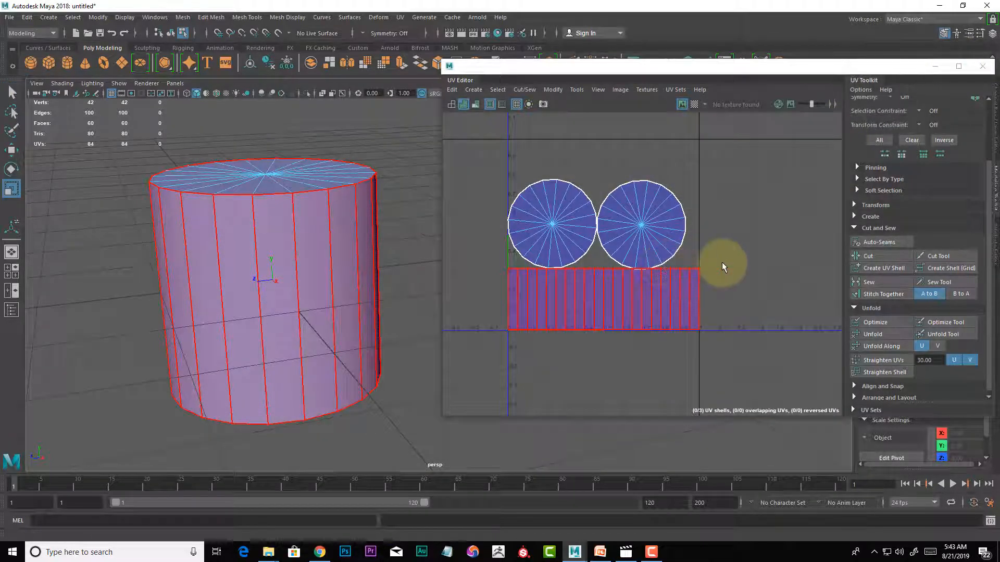
click(721, 263)
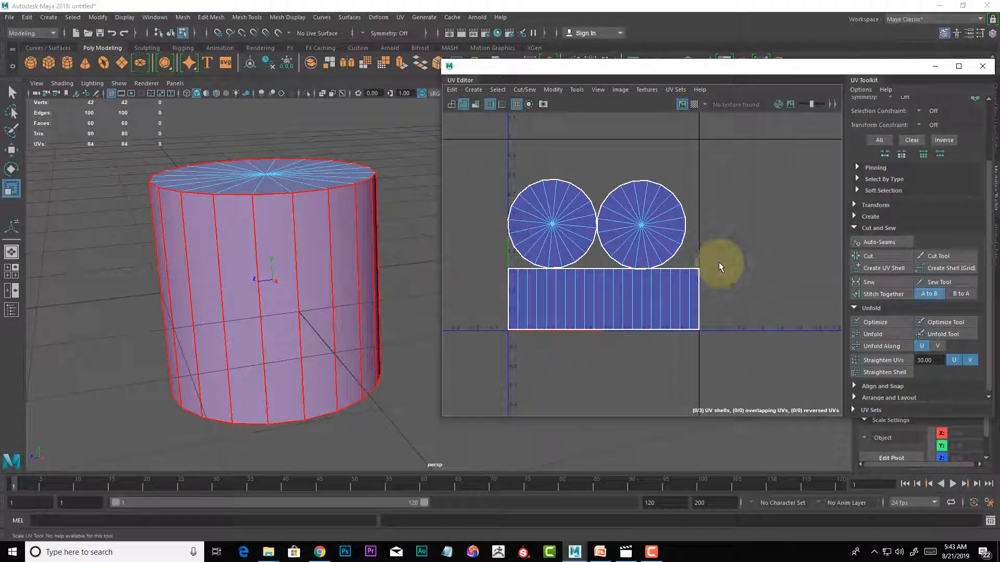